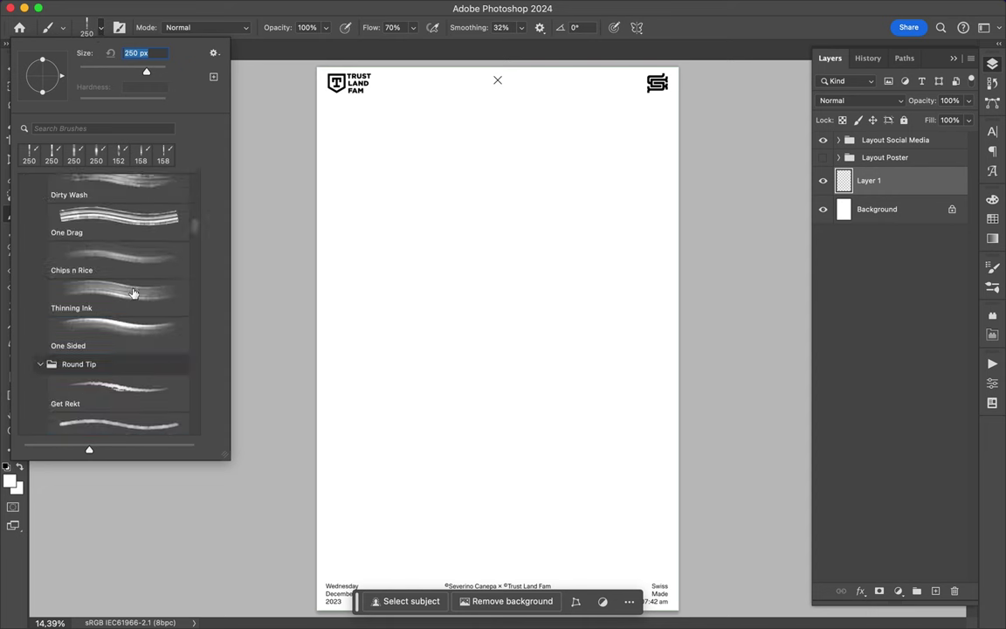
scroll(132, 292, "down", 2)
Step: Choose the large 516 px textured brush preset and reset the paint colour to black
left_click(126, 292)
left_click(407, 509)
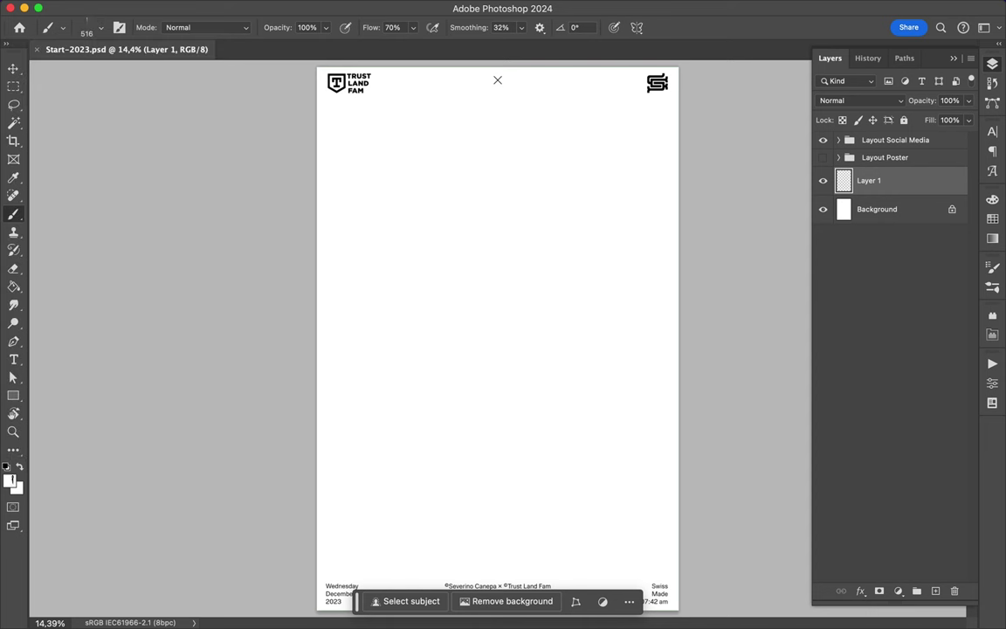
left_click(7, 469)
Step: Paint a black zigzag at lower left, a bar near the top right and a round scribble
mouse_move(366, 461)
left_mouse_down()
mouse_move(454, 384)
mouse_move(469, 384)
left_mouse_up()
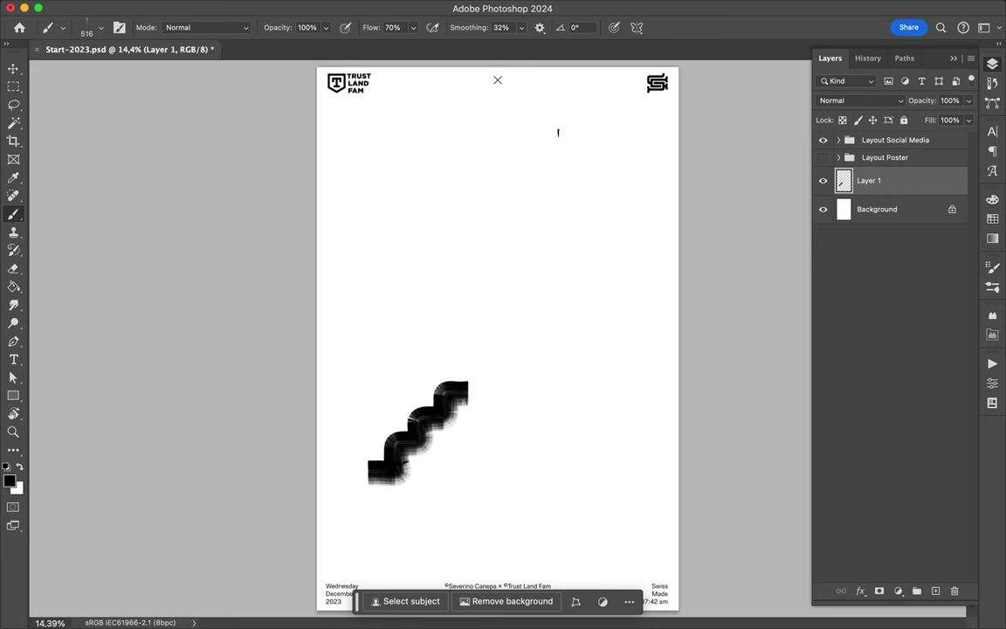
left_click_drag(558, 132, 593, 131)
left_click_drag(579, 261, 573, 279)
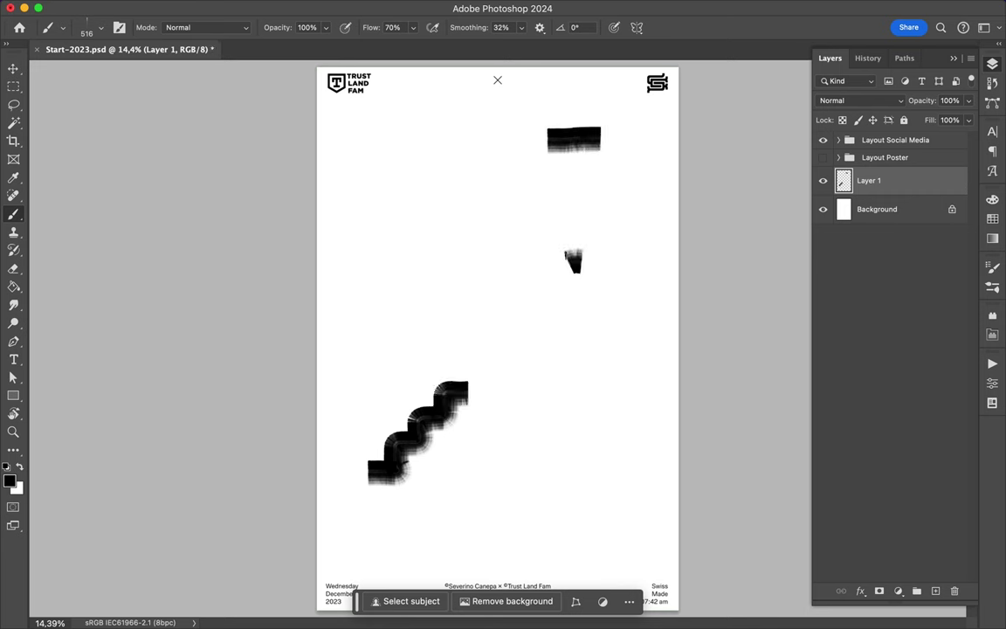
right_click(104, 308)
Step: With the Thinning Ink brush, draw a rounded loop at upper left and a lower-right vertical bar
left_click(96, 269)
left_click(380, 191)
left_click_drag(380, 191, 381, 186)
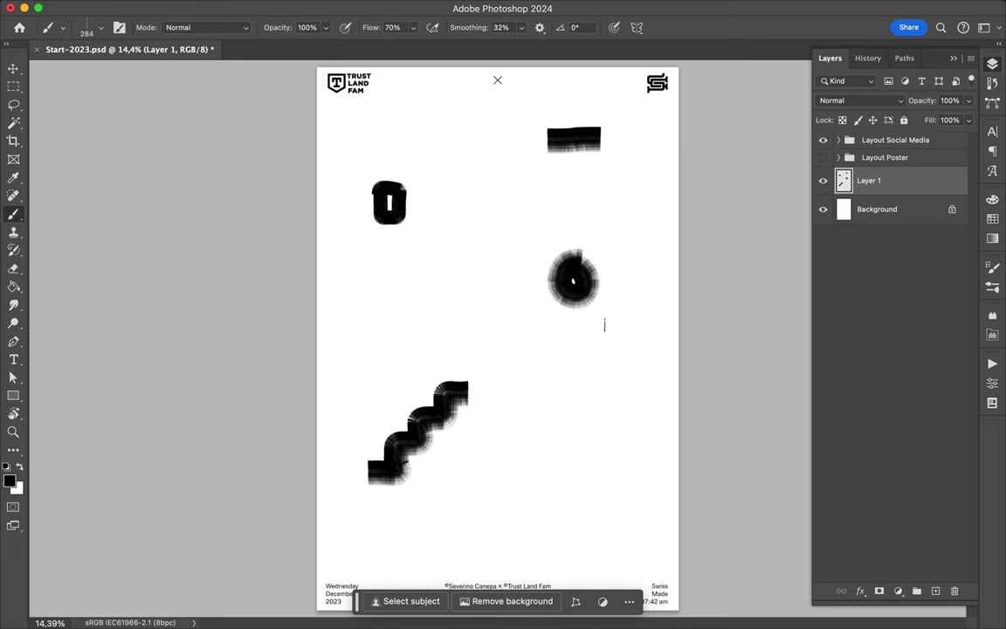
left_click_drag(599, 400, 599, 454)
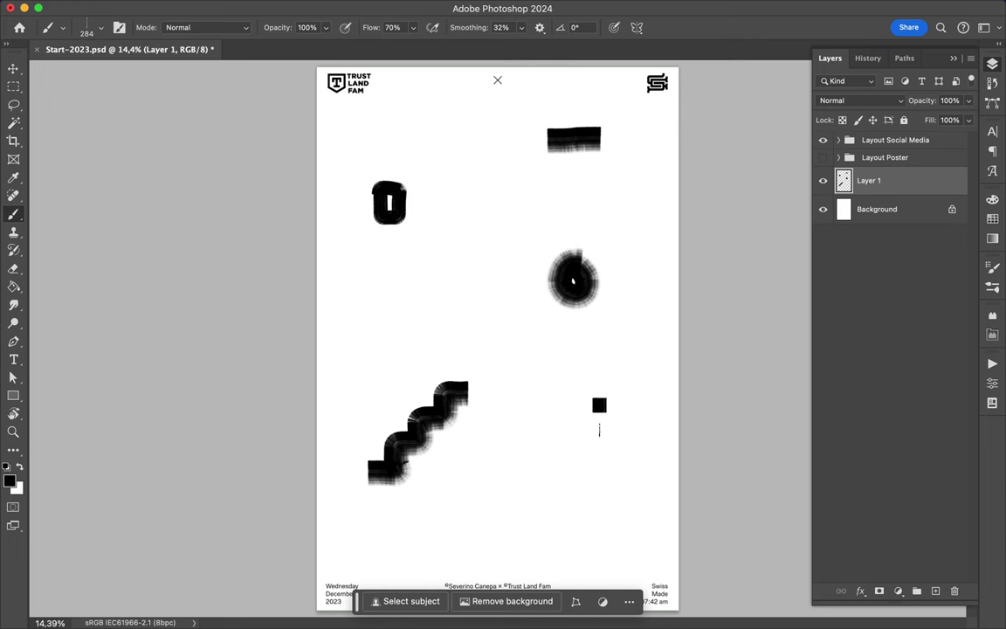
Step: With a 238 px brush, add an L-shaped squiggle, broken horizontal strokes and a hook
left_click(102, 33)
double_click(114, 228)
left_click_drag(540, 131, 610, 241)
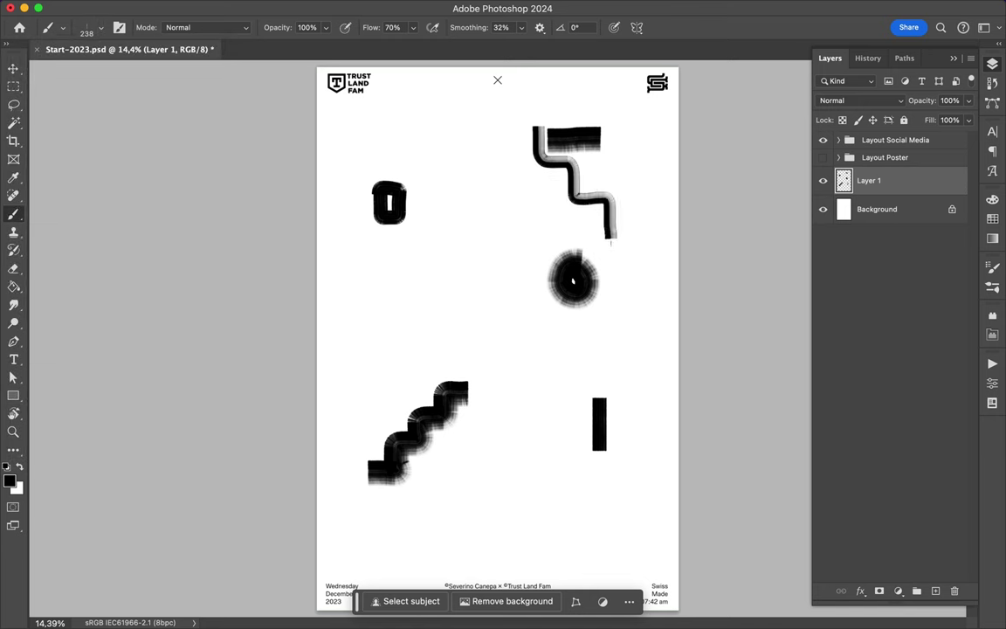
left_click_drag(429, 395, 372, 397)
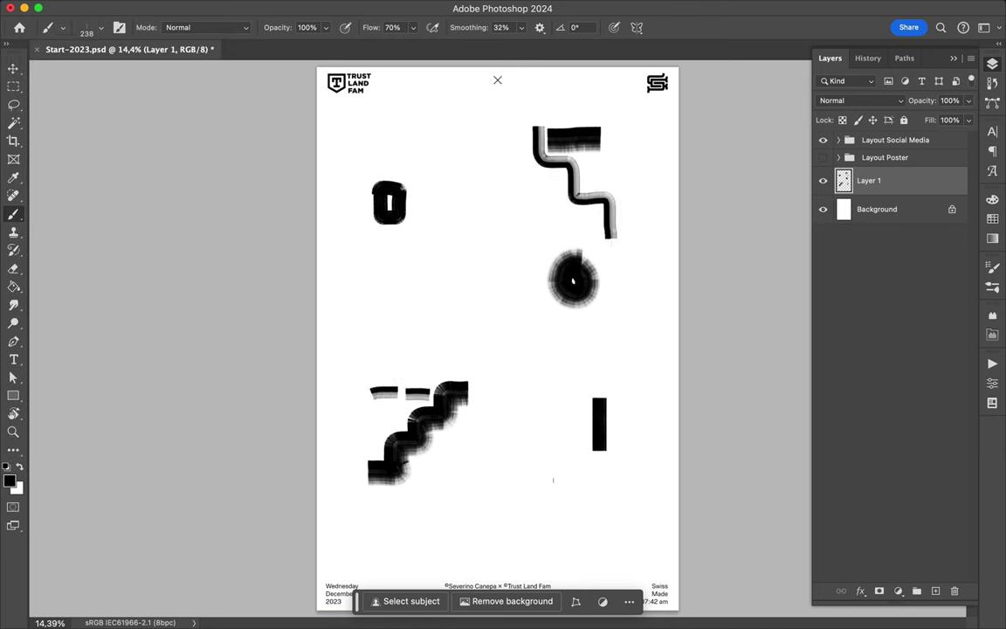
left_click_drag(570, 466, 551, 463)
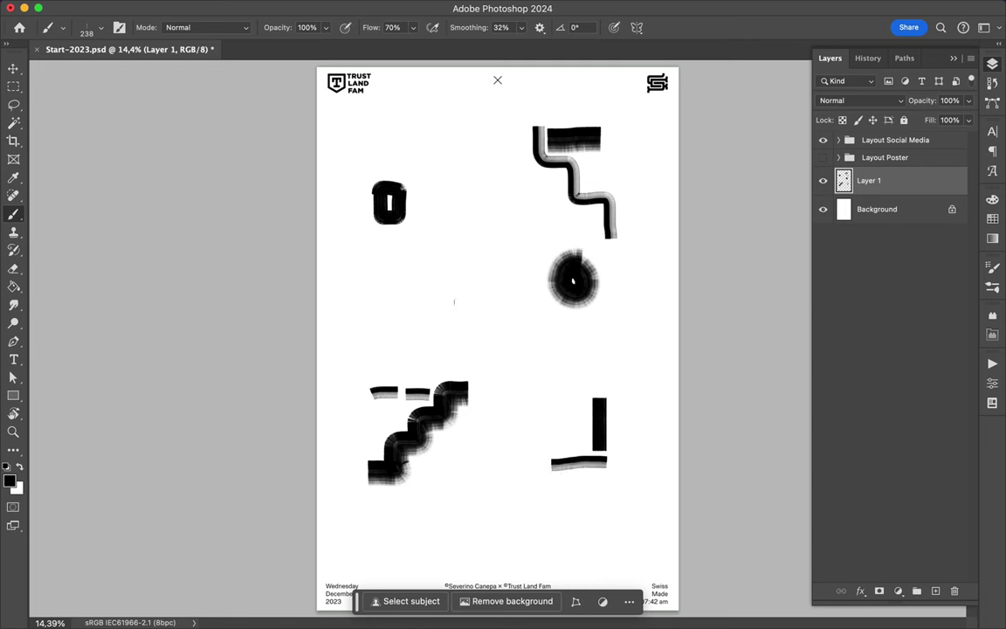
left_click_drag(380, 170, 412, 187)
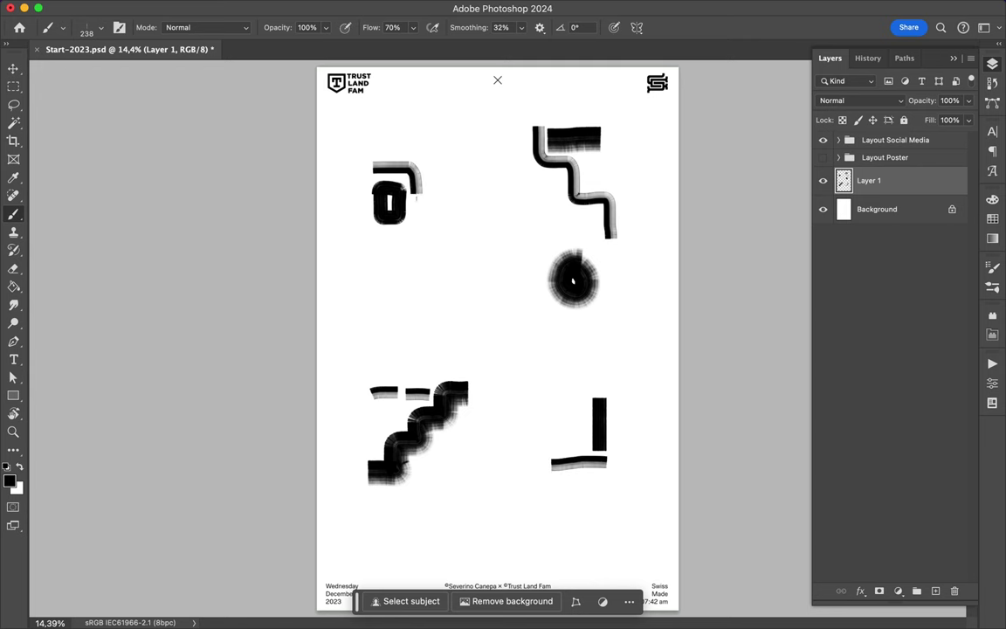
Step: With the One Drag brush, paint four striped strokes around the loop, circle and zigzag
left_click(97, 31)
left_click(87, 187)
left_click(376, 201)
left_click_drag(412, 207, 531, 205)
left_click_drag(613, 278, 612, 330)
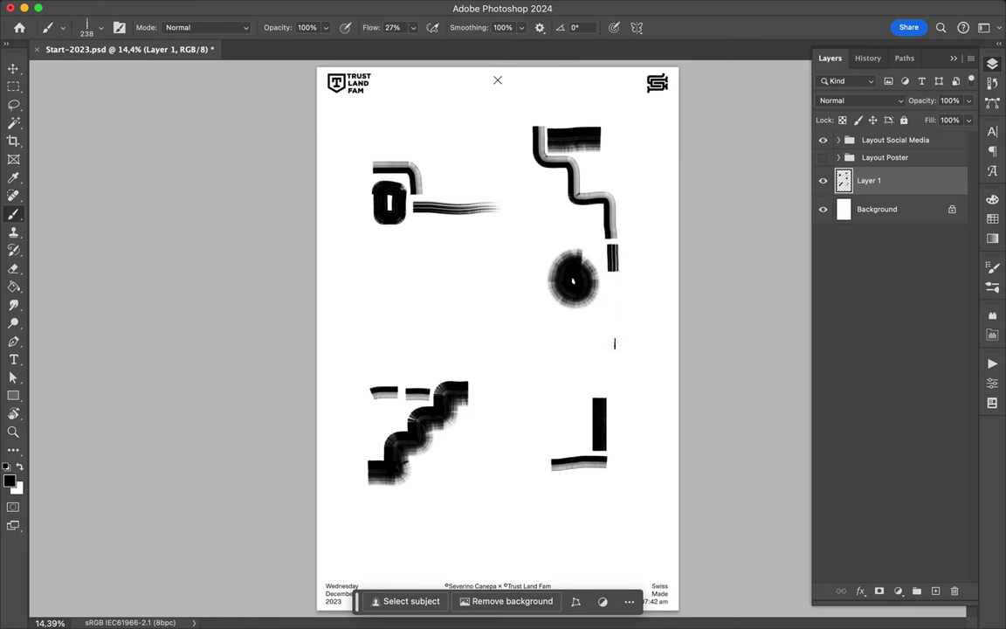
left_click_drag(441, 437, 534, 434)
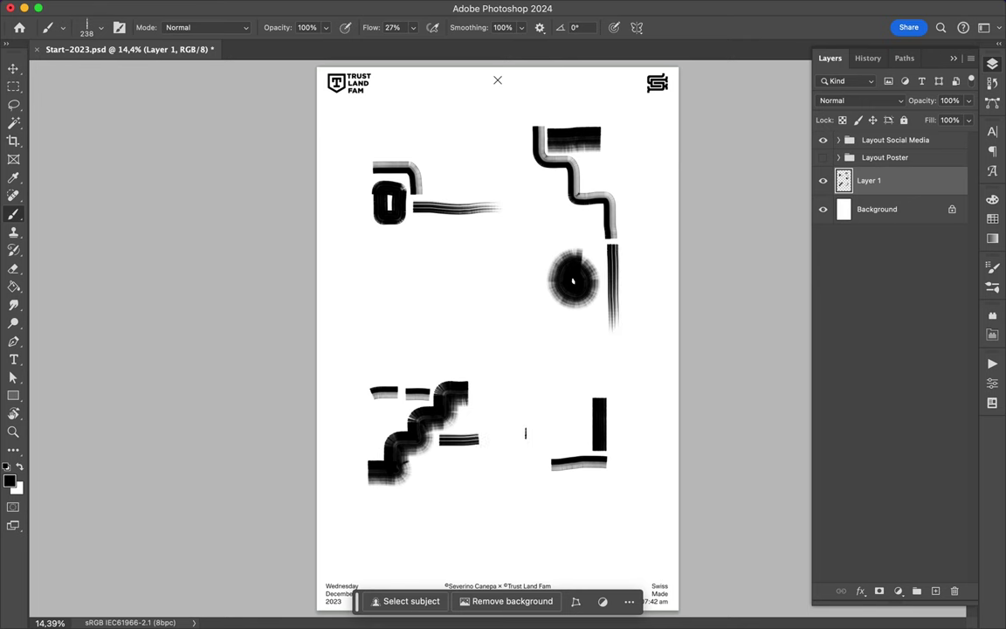
left_click_drag(611, 477, 538, 477)
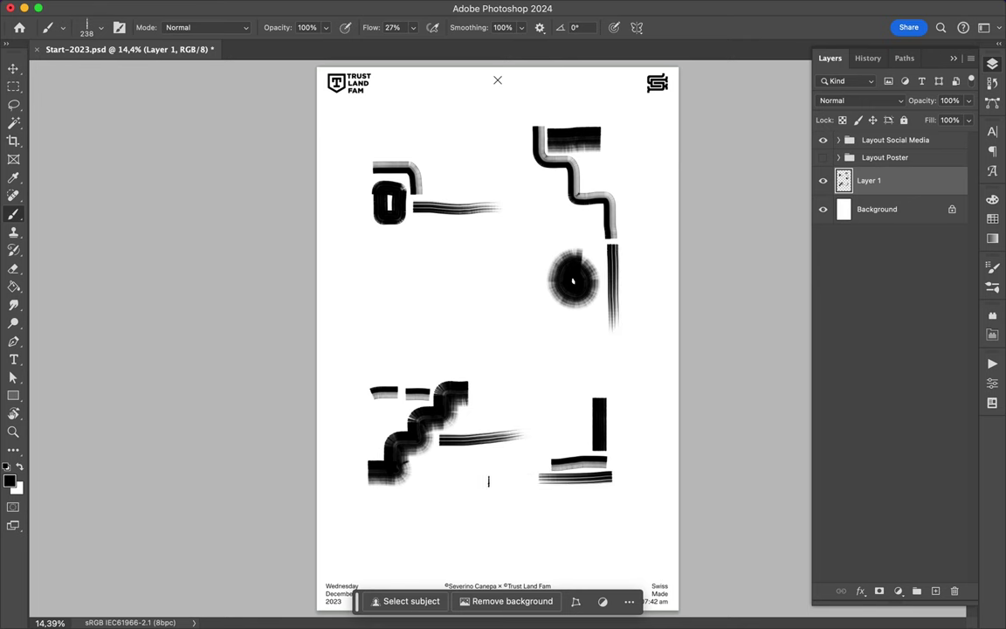
Step: With the low-flow Dirty Wash brush, draw a small grey loop and a dashed grey row under the circle
right_click(572, 279)
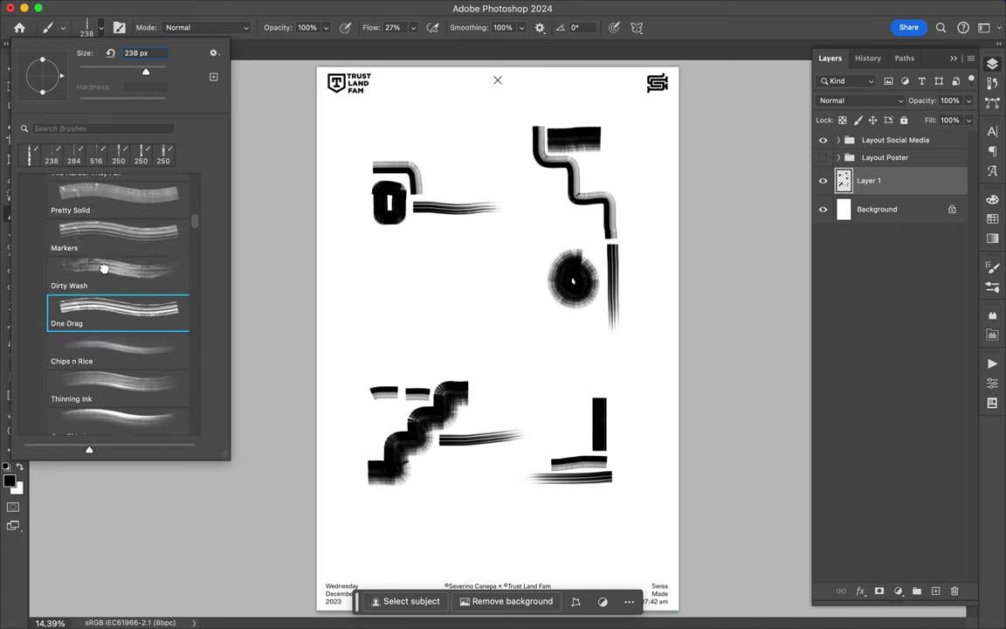
left_click(428, 227)
left_click_drag(417, 229, 427, 225)
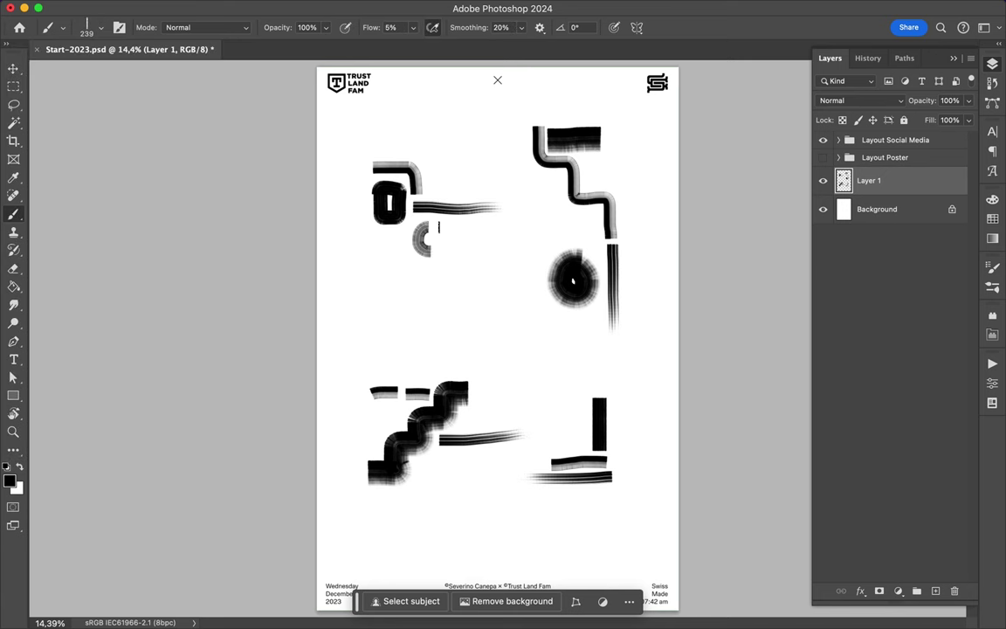
mouse_move(615, 345)
left_mouse_down()
mouse_move(542, 331)
mouse_move(541, 243)
left_mouse_up()
key("ctrl+z")
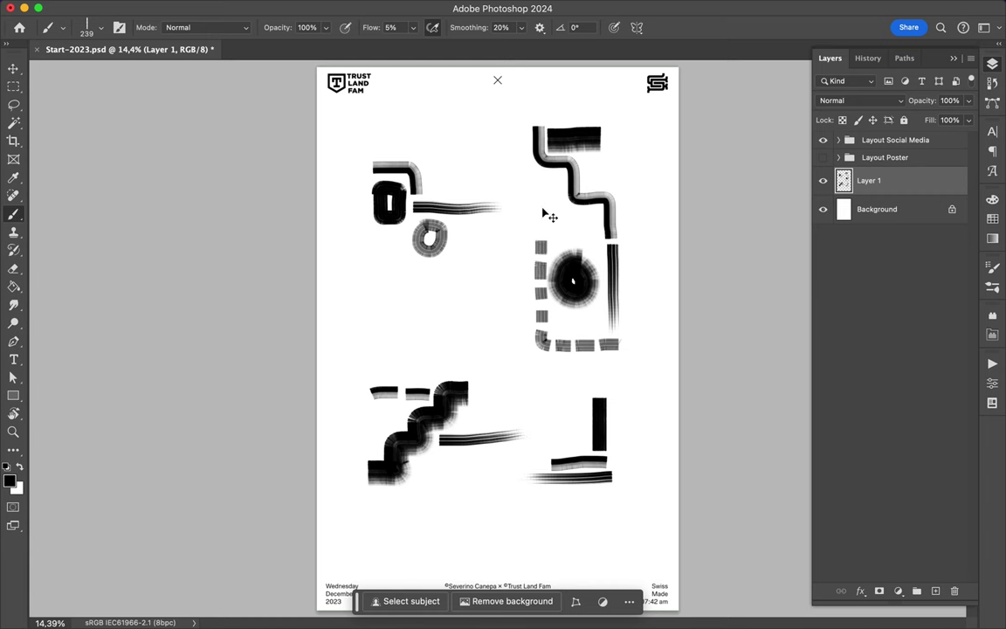
key("ctrl+z")
key("ctrl+z")
key("ctrl+z")
left_click_drag(551, 345, 515, 345)
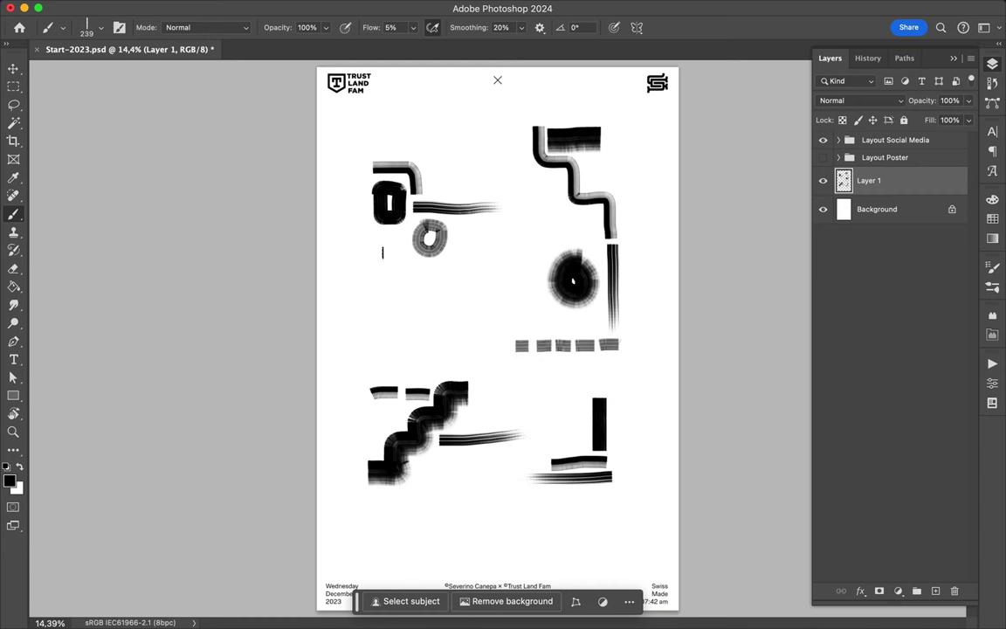
Step: Draw a bent grey stroke on the left, then add small dabs beside the zigzag at 25% flow
mouse_move(378, 245)
left_mouse_down()
mouse_move(404, 297)
mouse_move(407, 362)
left_mouse_up()
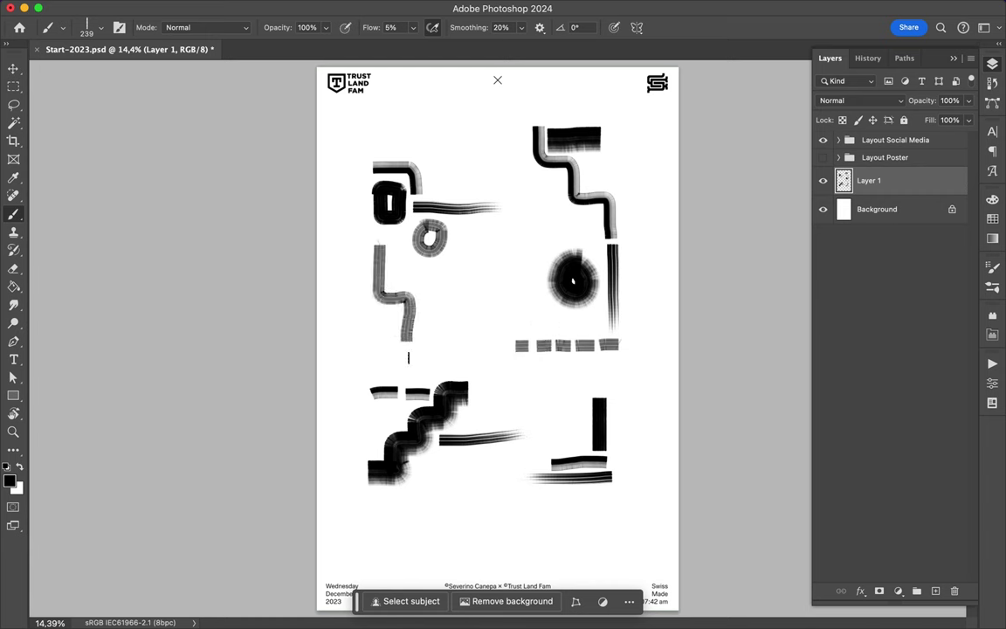
mouse_move(559, 178)
left_mouse_down()
mouse_move(519, 180)
mouse_move(481, 222)
left_mouse_up()
key("shift+2")
key("shift+5")
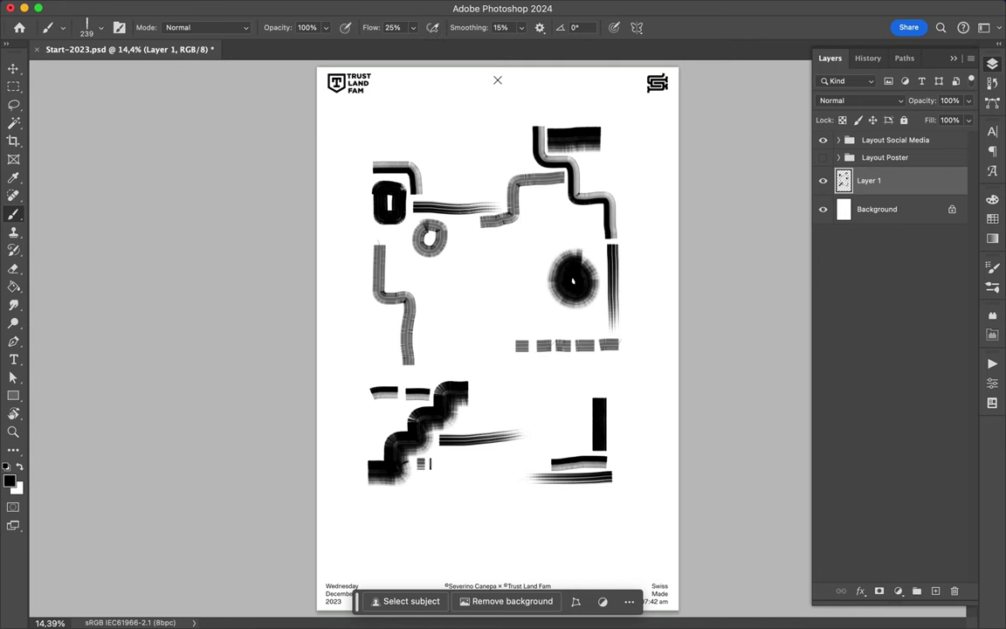
mouse_move(418, 463)
left_mouse_down()
mouse_move(447, 463)
mouse_move(450, 479)
left_mouse_up()
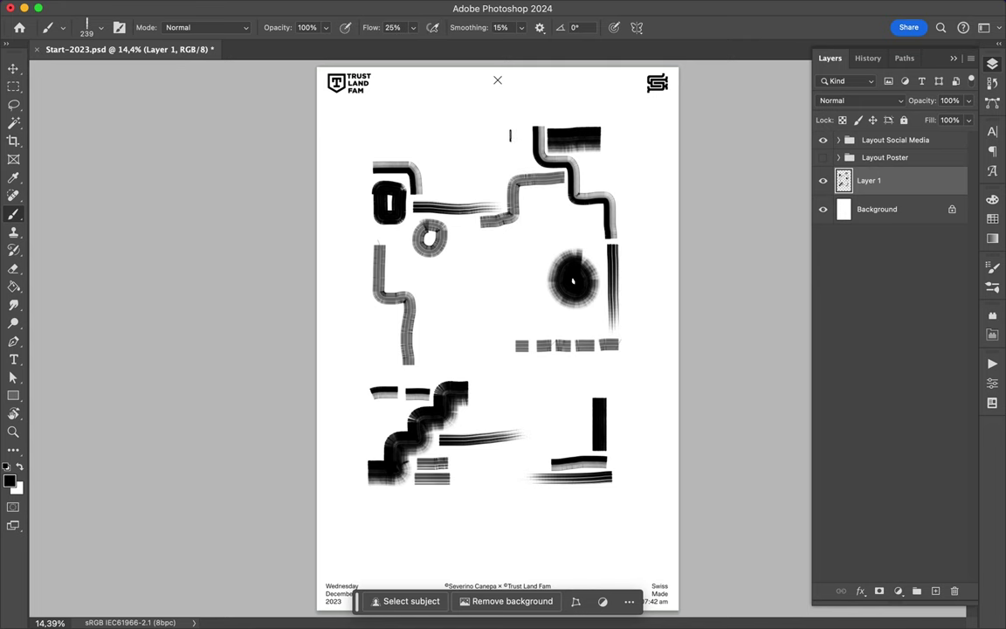
Step: Add a small top spiral, a grey L-shape at top right and two striped accent strokes
left_click_drag(510, 136, 515, 142)
left_click_drag(599, 114, 612, 185)
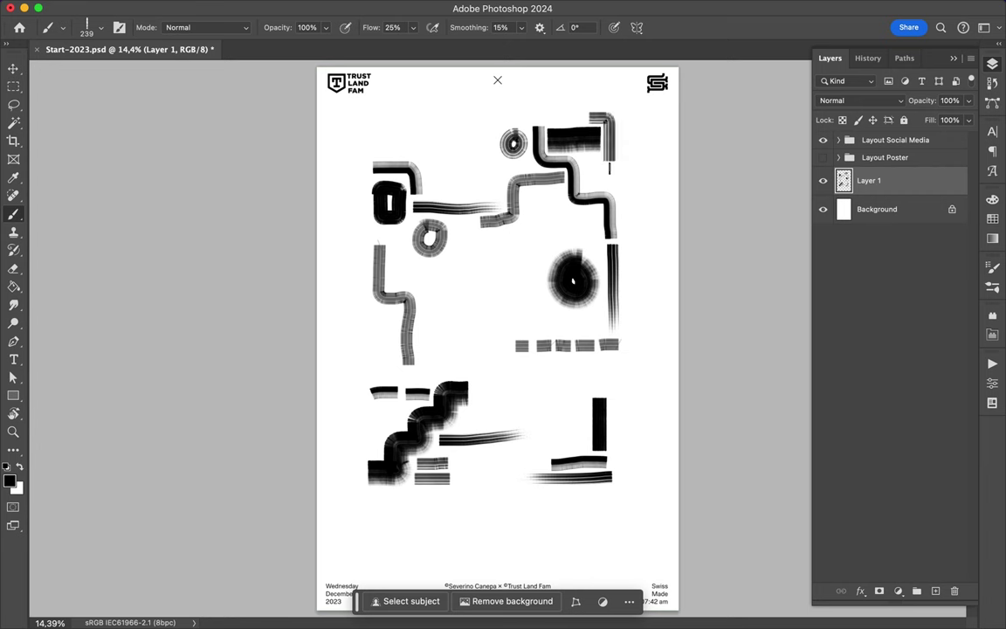
left_click_drag(374, 231, 407, 231)
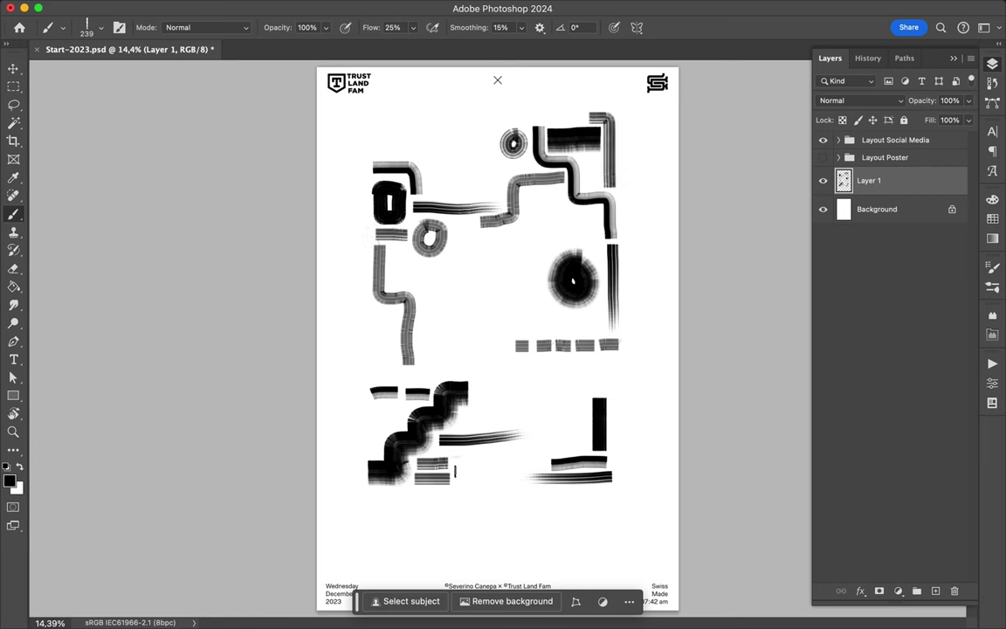
left_click_drag(582, 450, 583, 400)
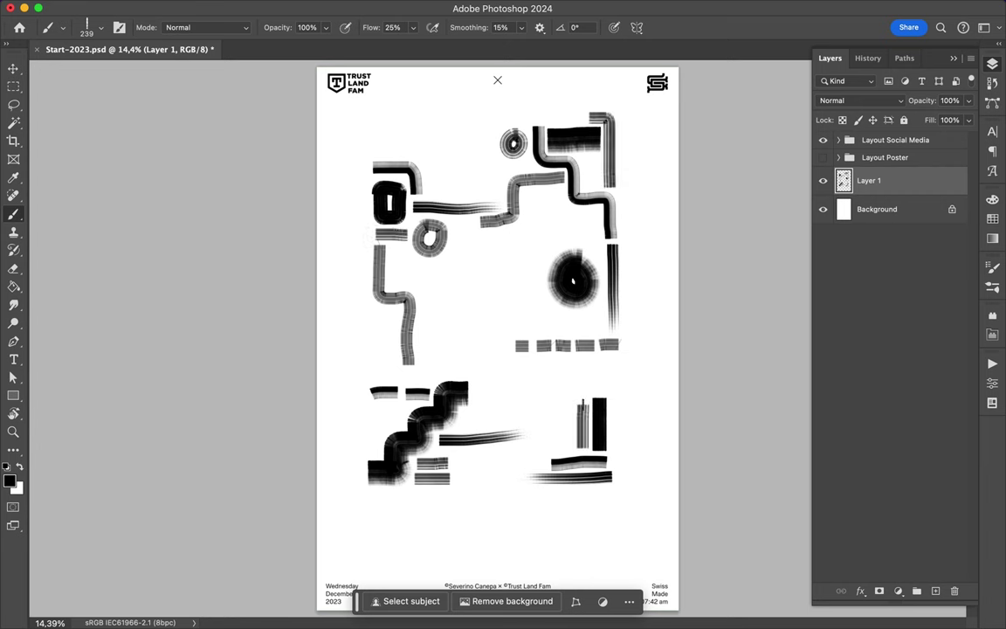
Step: Paint short striped strokes around the poster plus an L-shaped stroke down the left side
left_click(101, 27)
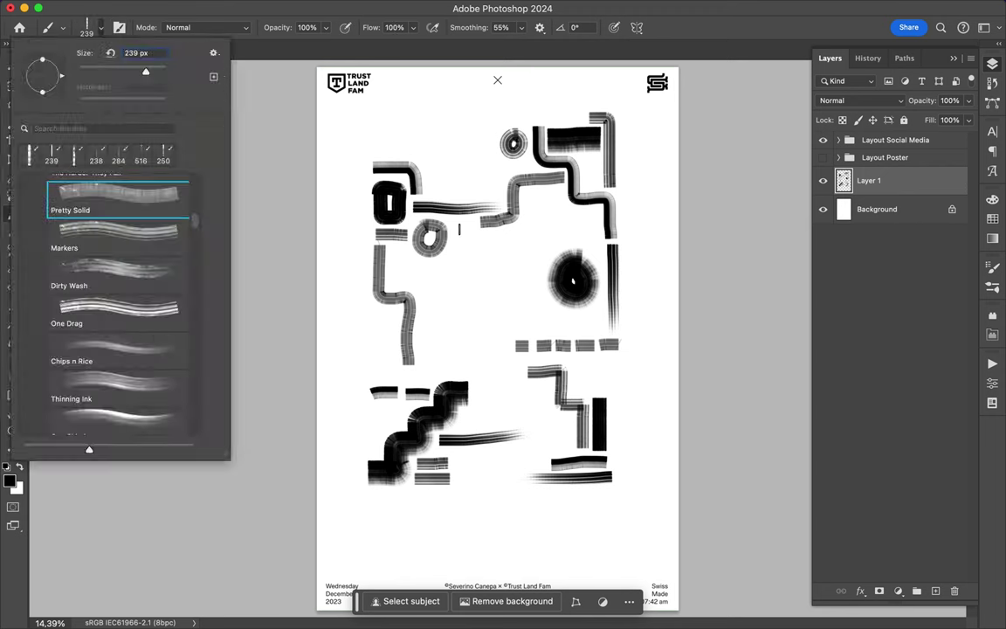
left_click_drag(458, 225, 476, 223)
left_click_drag(619, 154, 624, 185)
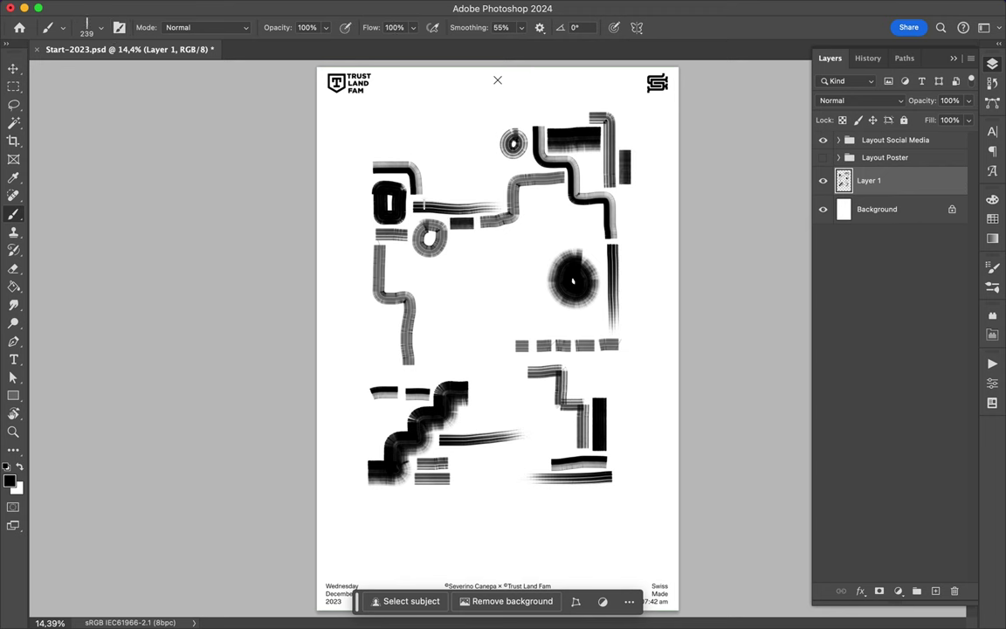
left_click_drag(430, 191, 463, 190)
left_click_drag(464, 458, 460, 487)
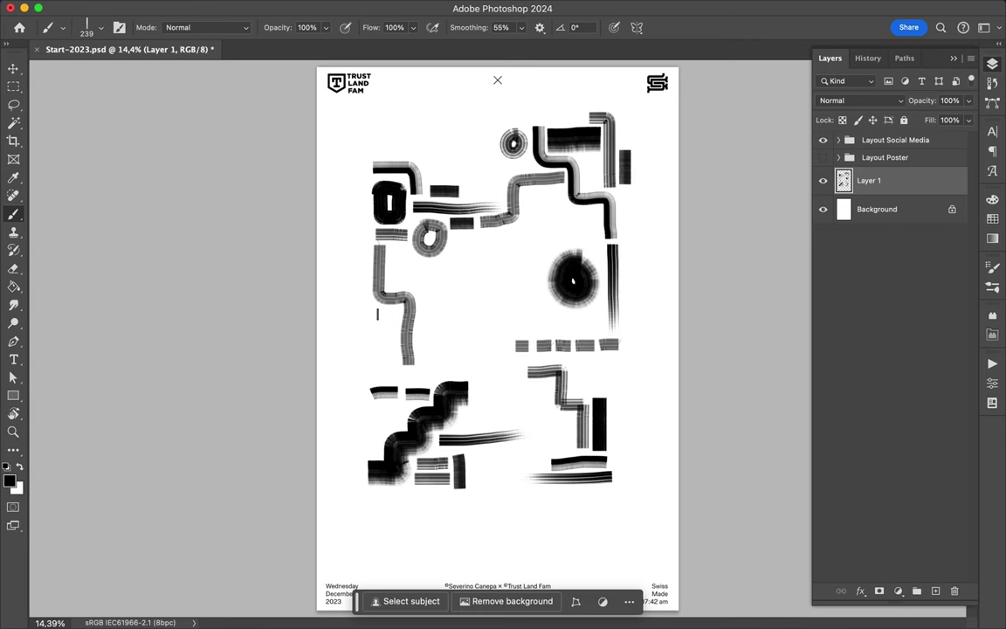
left_click_drag(377, 314, 467, 372)
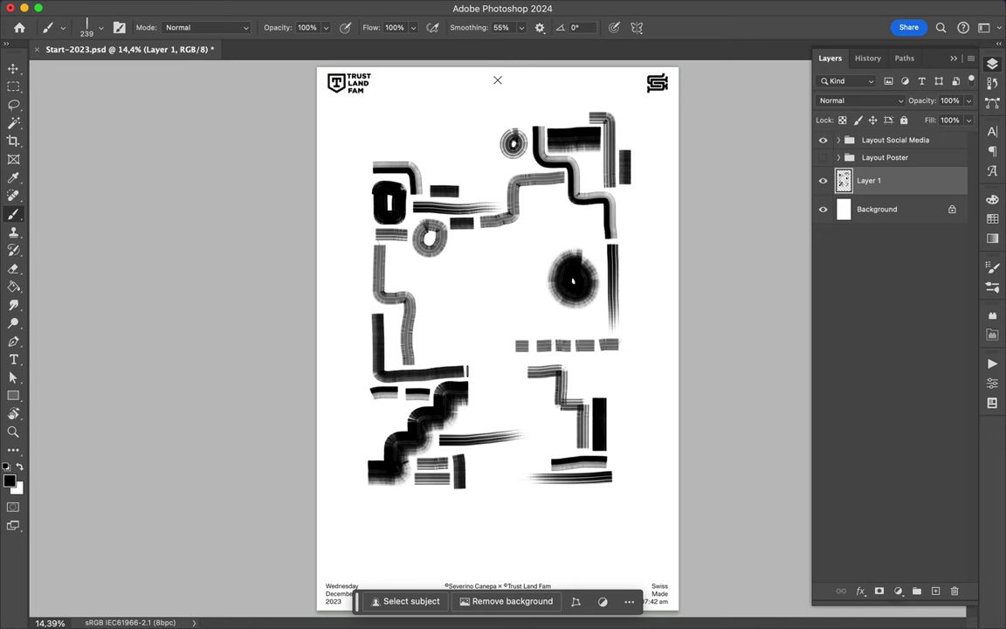
Step: Switch brush preset and paint a lower-middle stroke, a U-shaped curve and a top-left vertical bar
right_click(190, 60)
left_click(88, 221)
key("Return")
left_click_drag(470, 455, 497, 455)
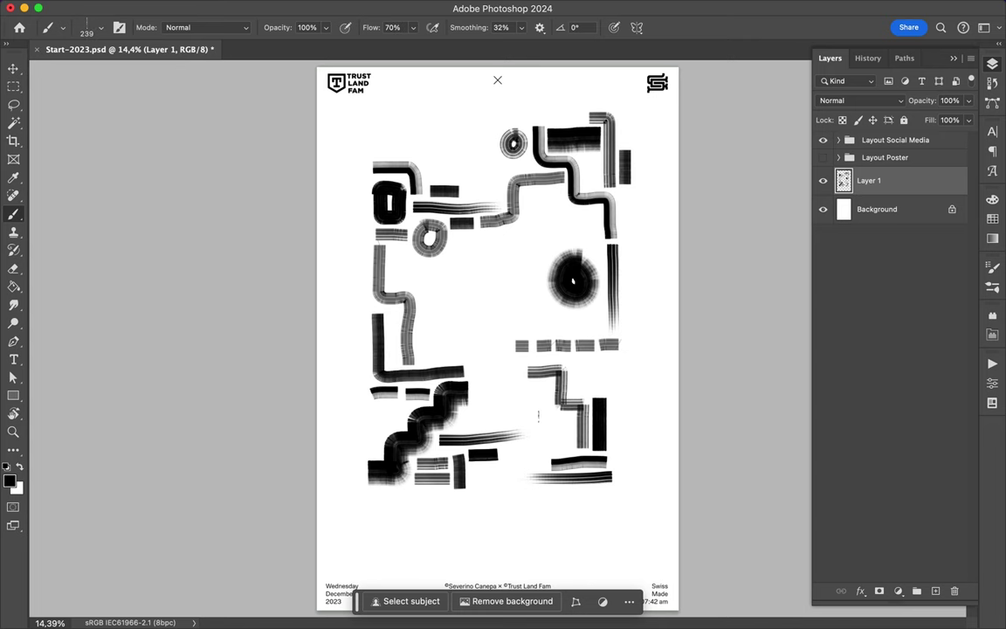
left_click_drag(574, 375, 593, 365)
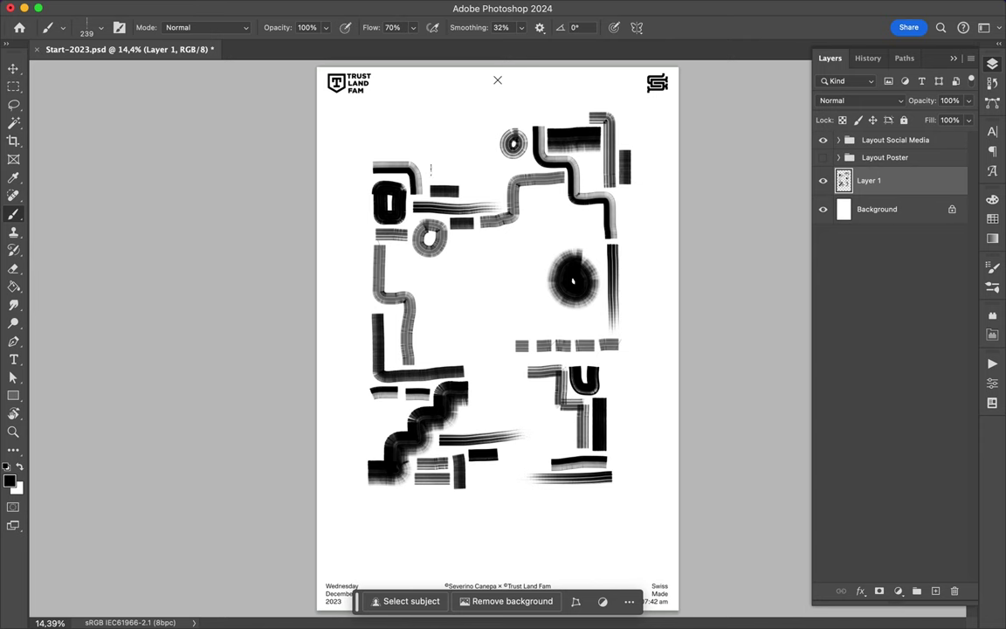
left_click_drag(430, 172, 433, 120)
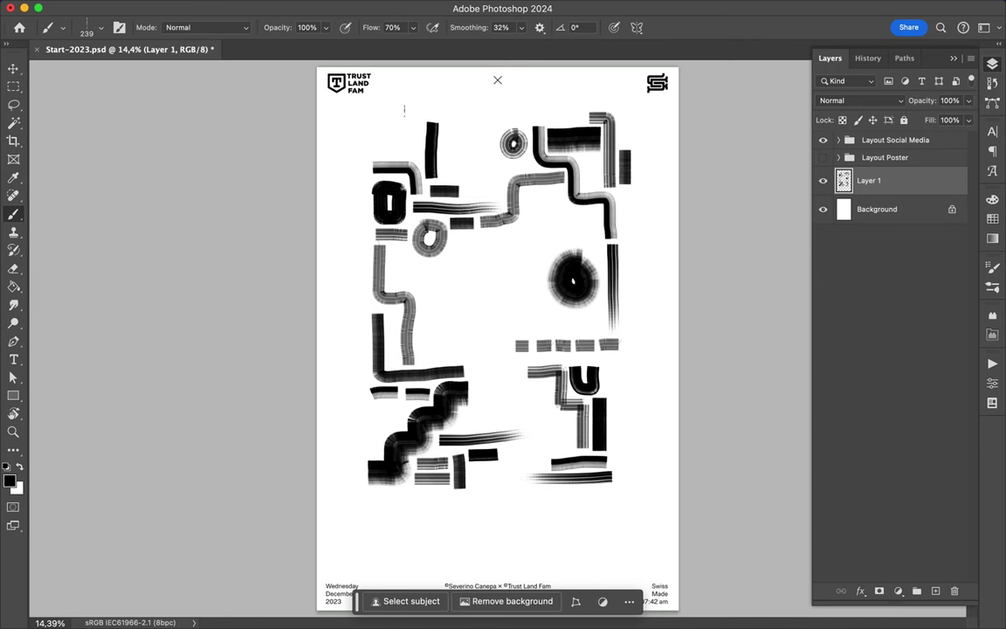
Step: With a smaller 158 px brush, paint a long stepped black line across the middle
right_click(133, 127)
left_click(87, 197)
key("Return")
mouse_move(452, 239)
left_mouse_down()
mouse_move(501, 242)
mouse_move(548, 328)
mouse_move(601, 327)
left_mouse_up()
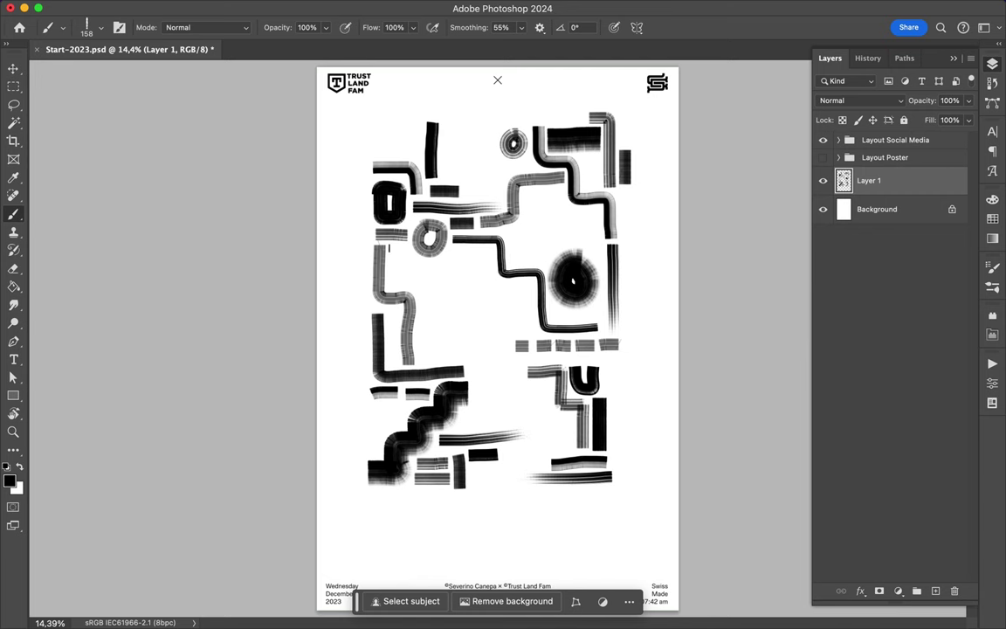
Step: Add a small spiral, an arch around the U-shape, and diagonal strokes at top right and bottom
scroll(500, 336, "up", 1)
scroll(499, 336, "up", 2)
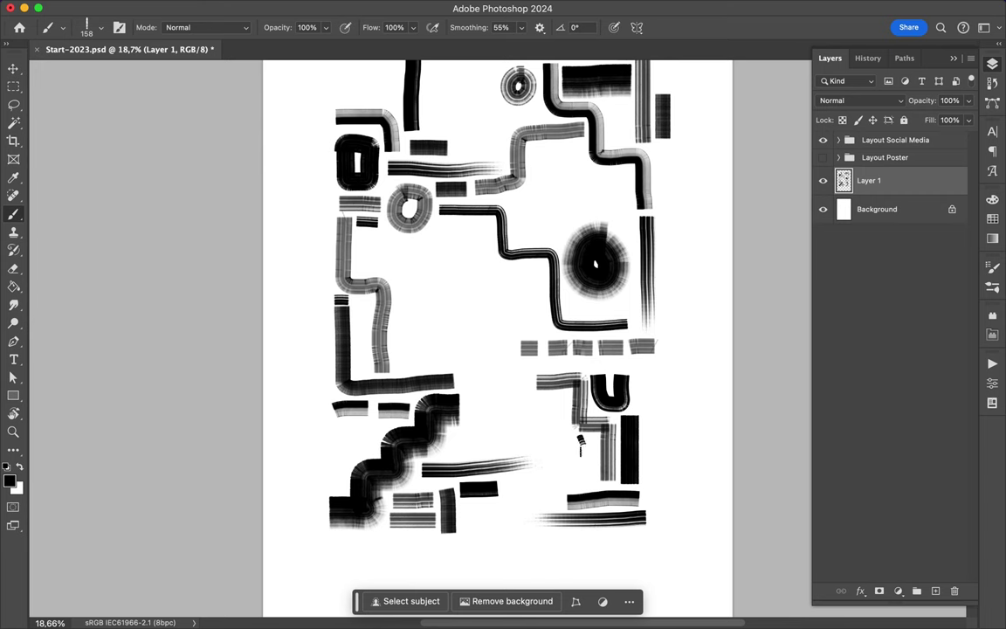
left_click_drag(580, 445, 583, 447)
mouse_move(597, 361)
left_mouse_down()
mouse_move(642, 365)
mouse_move(642, 410)
left_mouse_up()
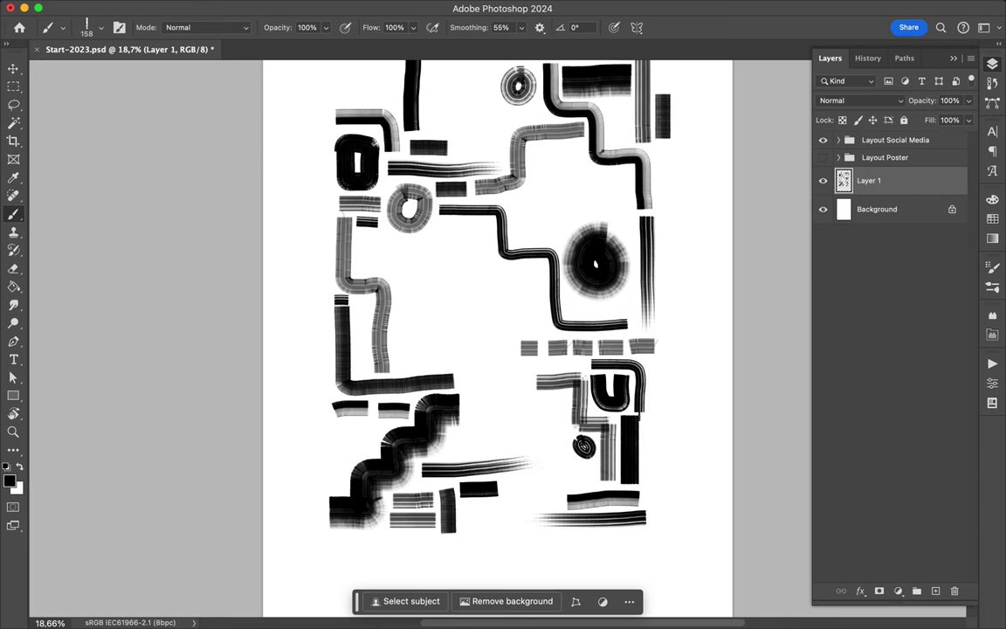
scroll(642, 410, "up", 5)
left_click_drag(629, 190, 610, 223)
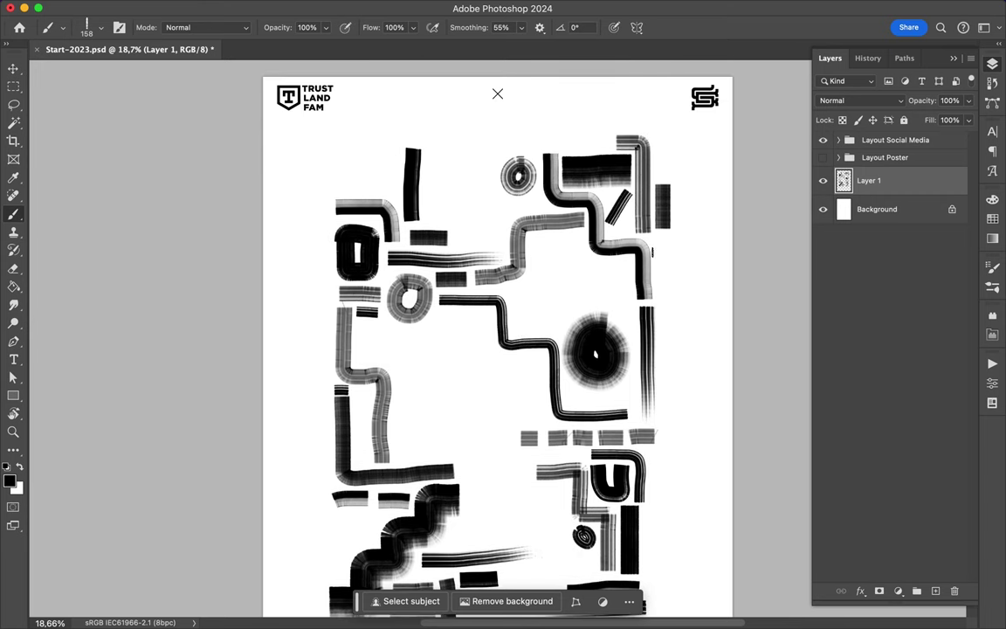
scroll(610, 224, "down", 5)
left_click_drag(462, 505, 486, 528)
left_click(100, 27)
Step: With Heavy Duty Wet Wipe, paint a long diagonal, a small circle, a curving stroke and a bottom diagonal
scroll(110, 187, "up", 2)
left_click(103, 214)
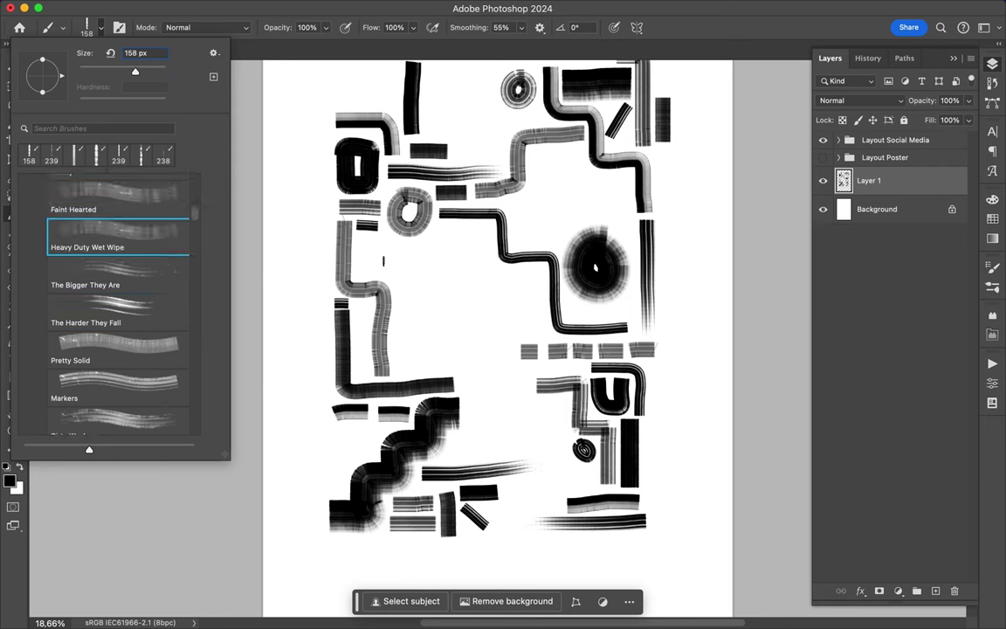
left_click(394, 206)
left_click_drag(435, 227, 548, 321)
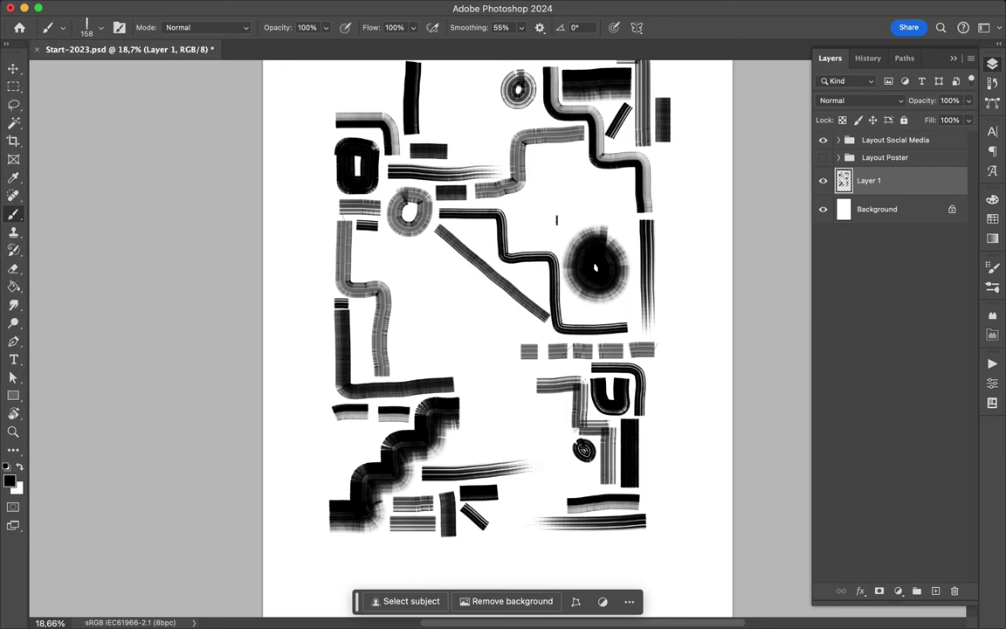
left_click_drag(664, 156, 657, 167)
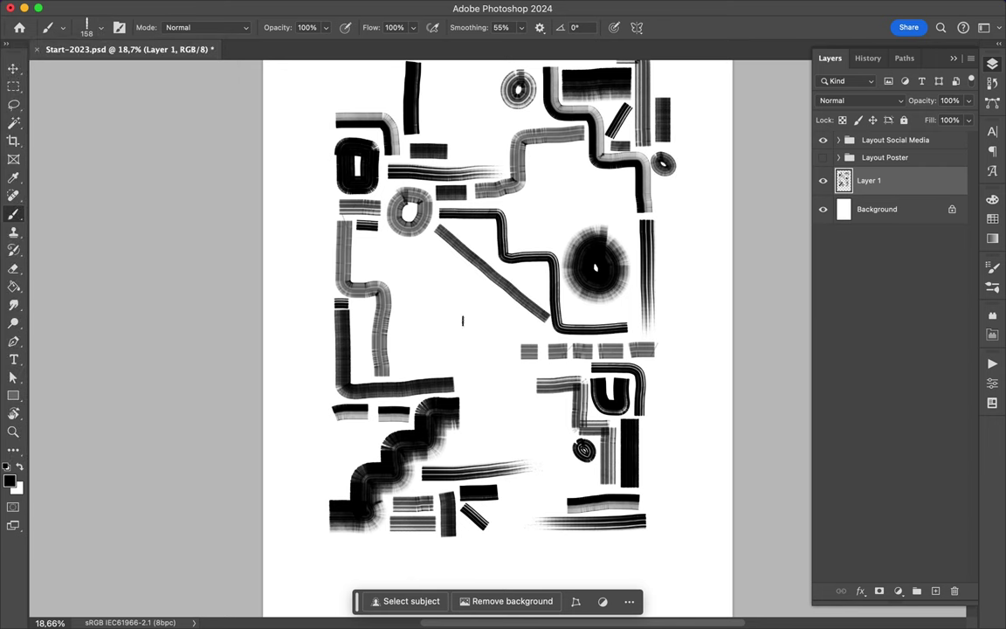
left_click_drag(395, 369, 530, 393)
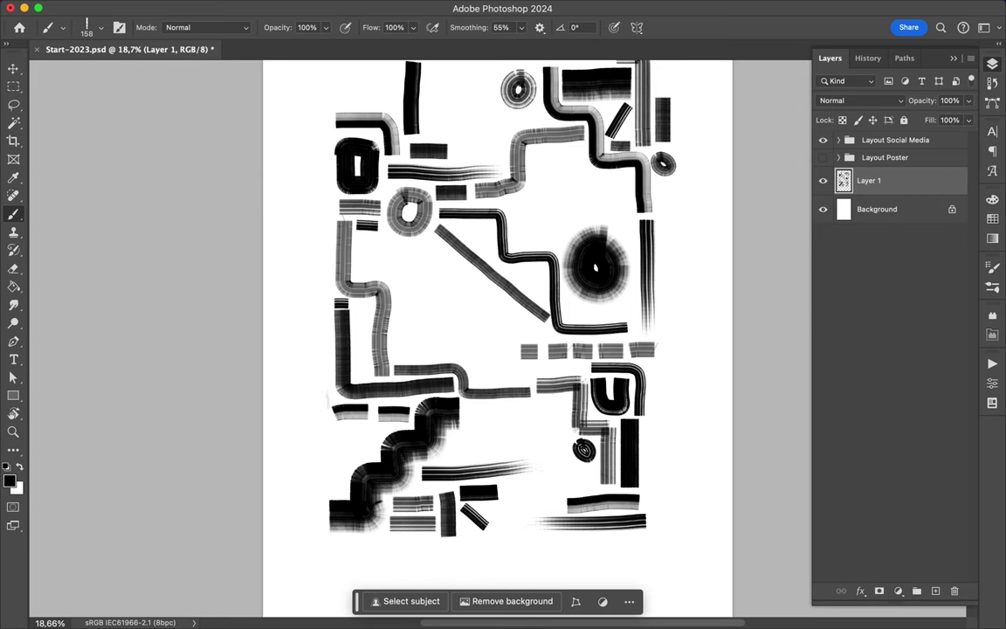
left_click_drag(327, 352, 327, 422)
left_click_drag(575, 469, 543, 510)
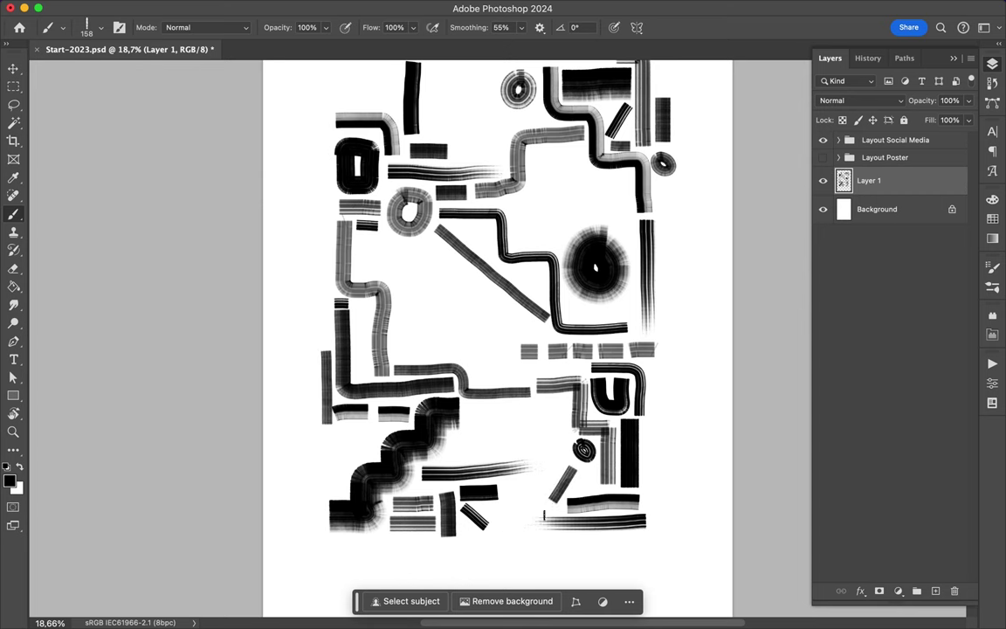
Step: At 11% flow, paint six faint grey strokes filling gaps around the poster
key("shift+1")
key("shift+1")
left_click(100, 27)
left_click(412, 256)
left_click_drag(395, 242, 360, 273)
left_click_drag(520, 246, 514, 207)
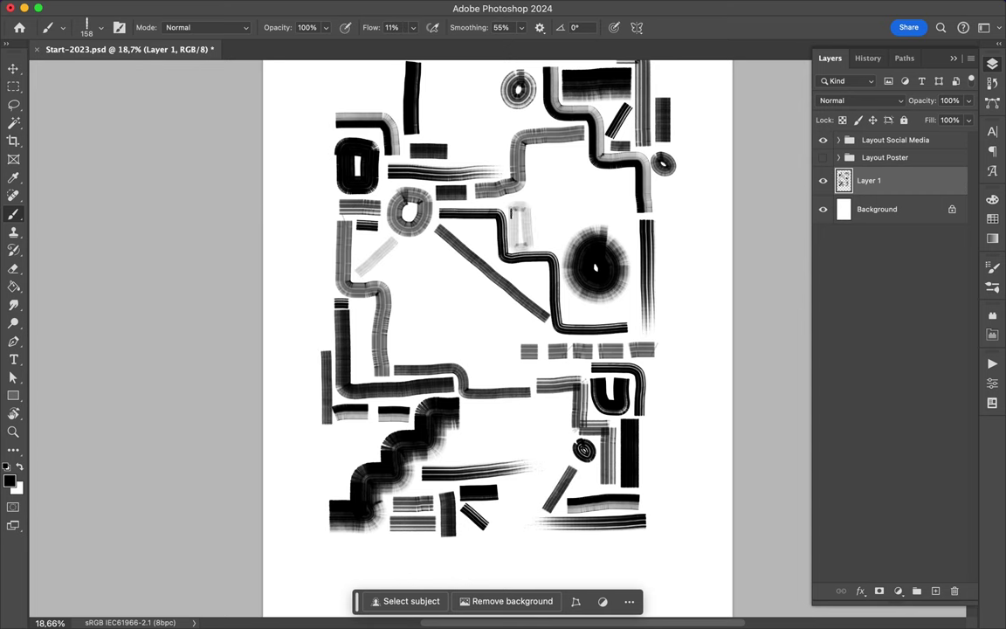
left_click_drag(656, 182, 671, 182)
left_click_drag(648, 421, 648, 509)
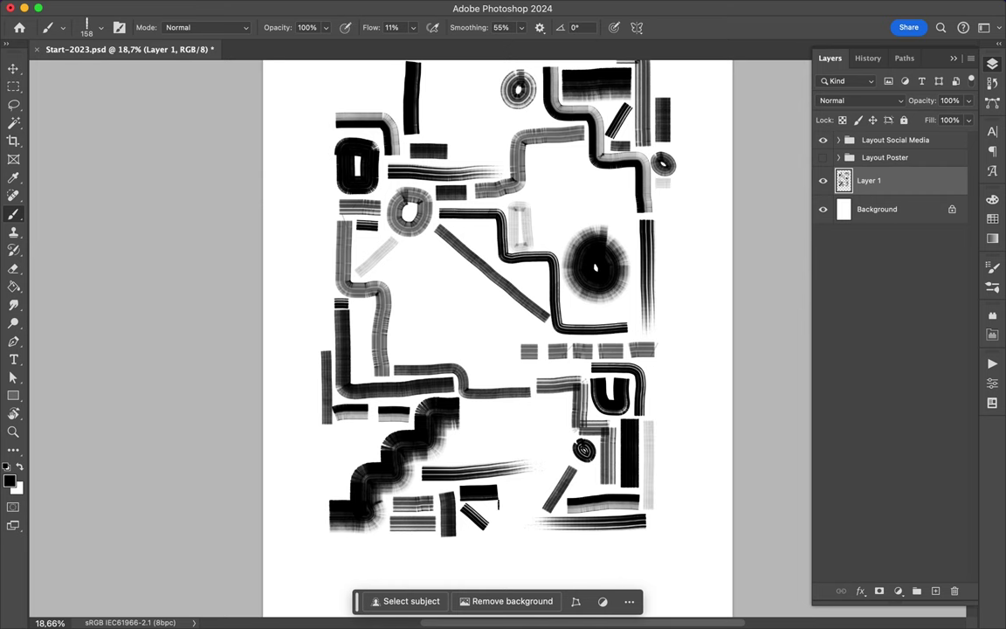
left_click_drag(479, 428, 448, 458)
left_click_drag(325, 433, 369, 457)
Step: Switch brush preset at 100% flow and paint a short curved black stroke at the left
scroll(382, 161, "up", 3)
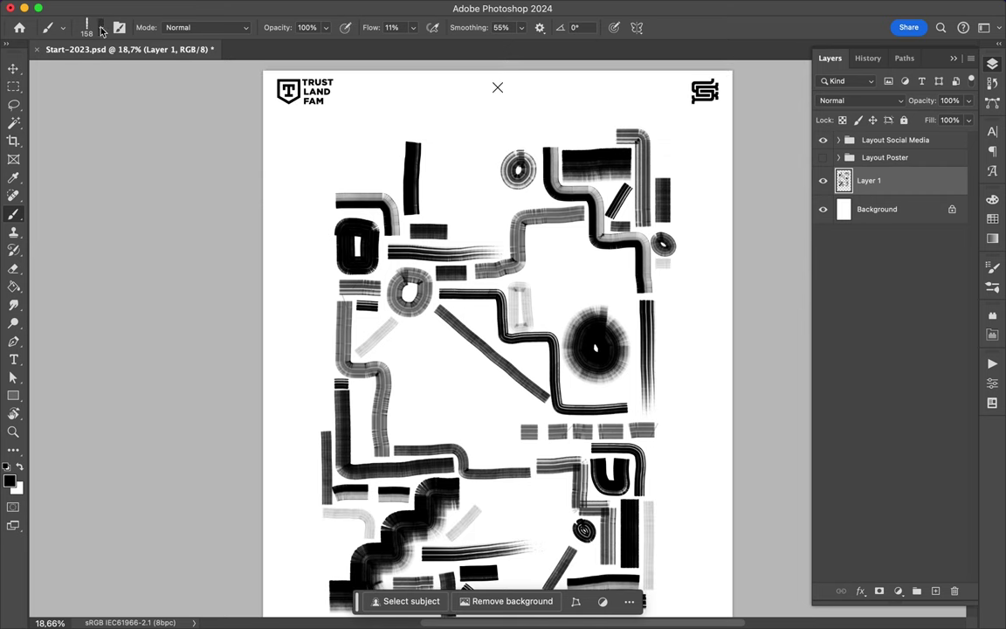
left_click(63, 27)
left_click(108, 257)
key("Return")
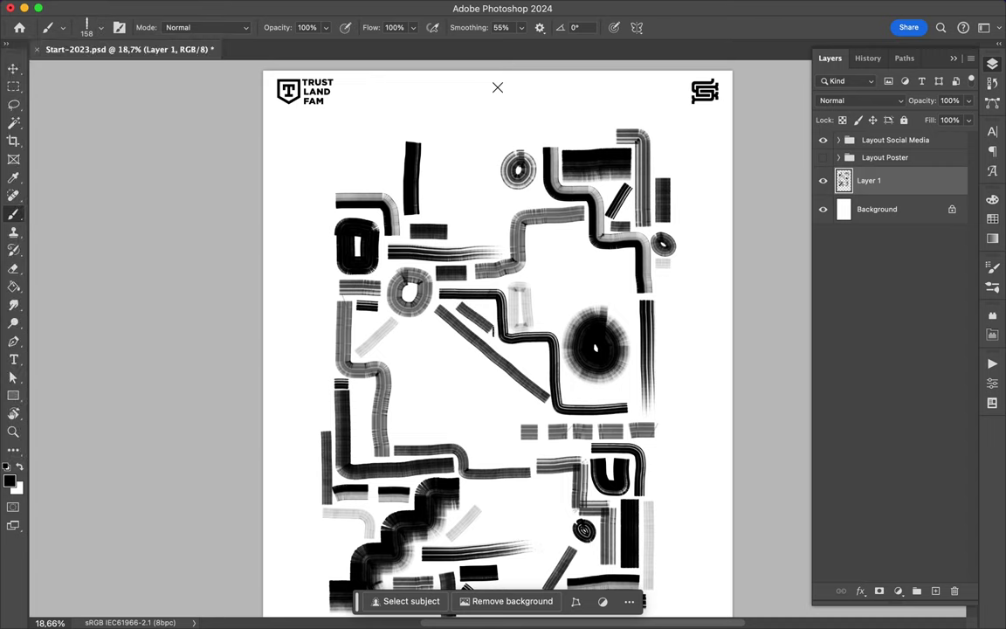
left_click(62, 27)
key("Return")
left_click_drag(377, 354, 400, 361)
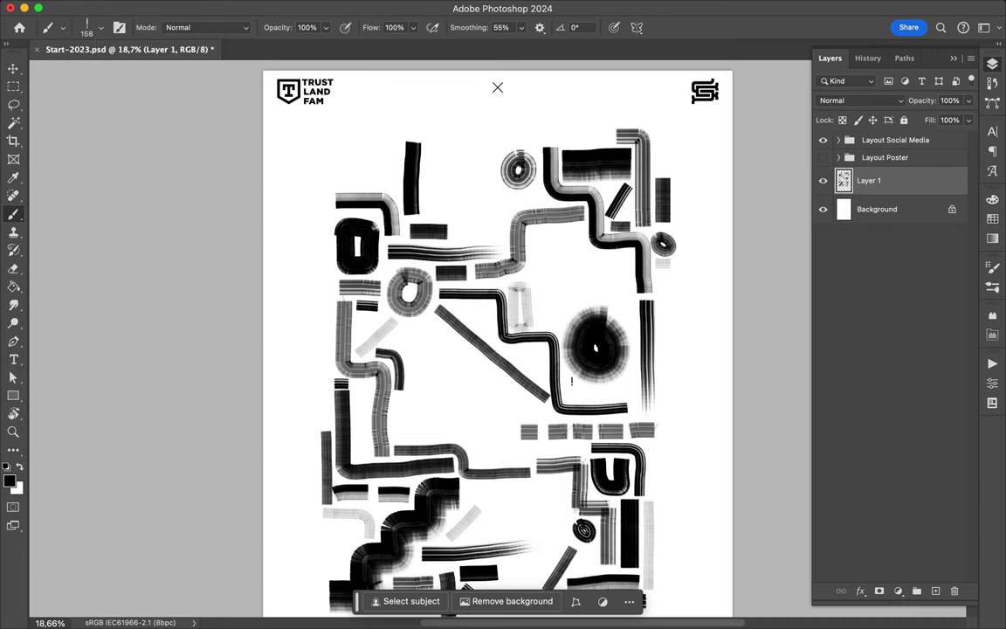
Step: Dab small dark marks near the bottom left, the right and the left edge
scroll(358, 350, "down", 3)
left_click(423, 487)
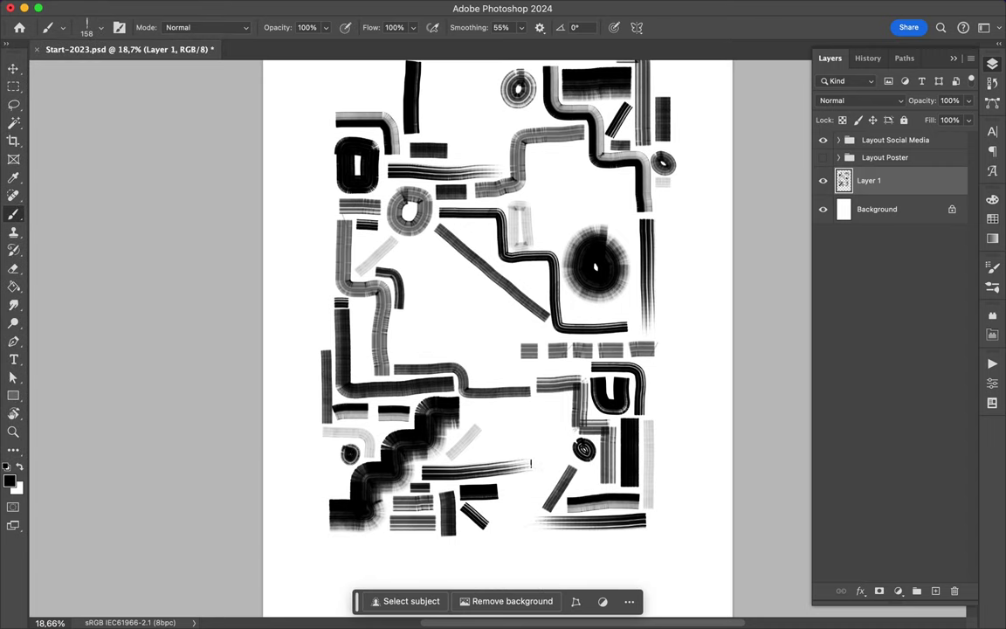
left_click(623, 310)
left_click_drag(454, 144, 505, 149)
key("ctrl+z")
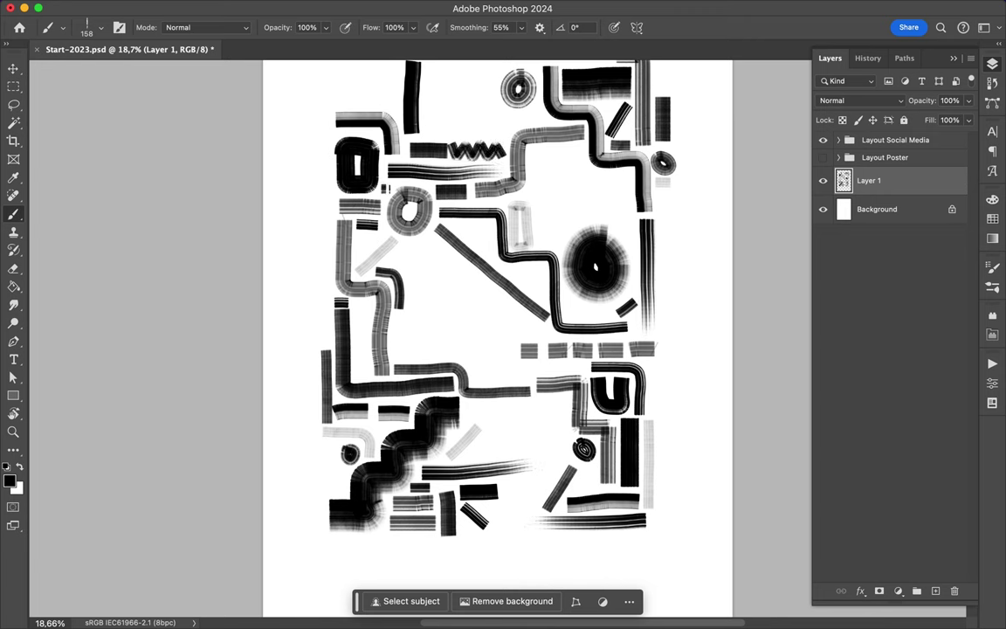
left_click(360, 242)
left_click(62, 27)
Step: With the Need More Juice brush, paint short vertical bars and diagonal marks across the poster
scroll(104, 262, "up", 3)
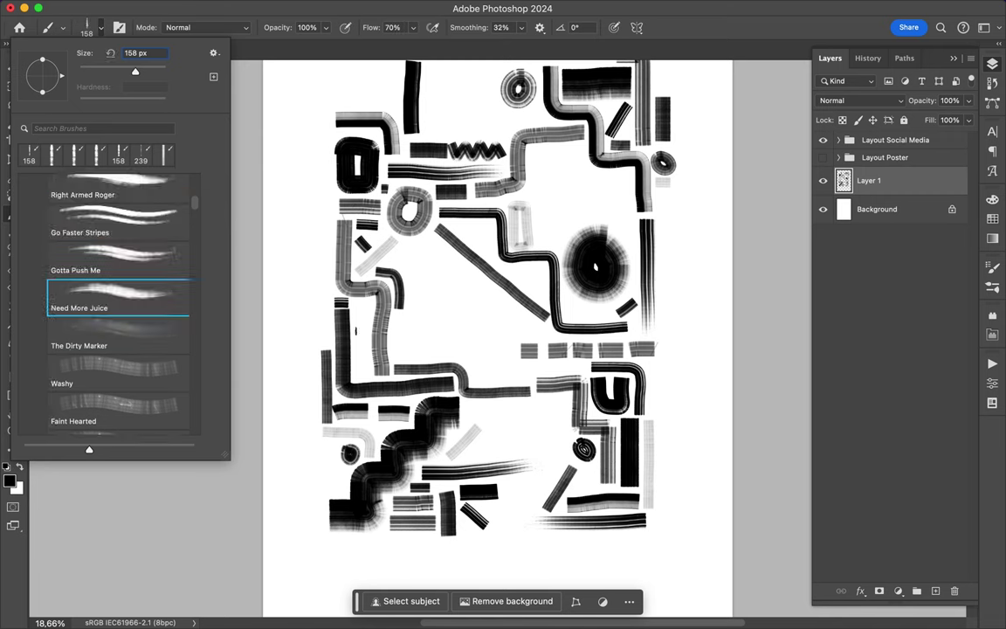
double_click(105, 267)
left_click_drag(651, 366, 651, 398)
left_click_drag(353, 373, 365, 373)
left_click_drag(329, 443, 320, 524)
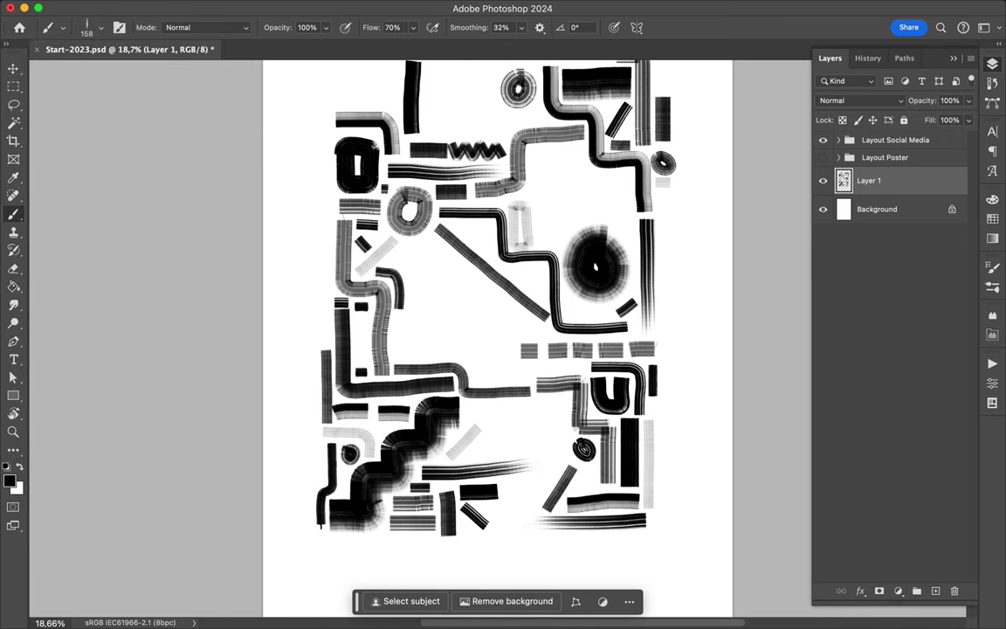
left_click_drag(390, 262, 416, 242)
left_click_drag(537, 232, 550, 245)
Step: Add a small circle near the upper right and short diagonal marks near the centre
left_click(62, 27)
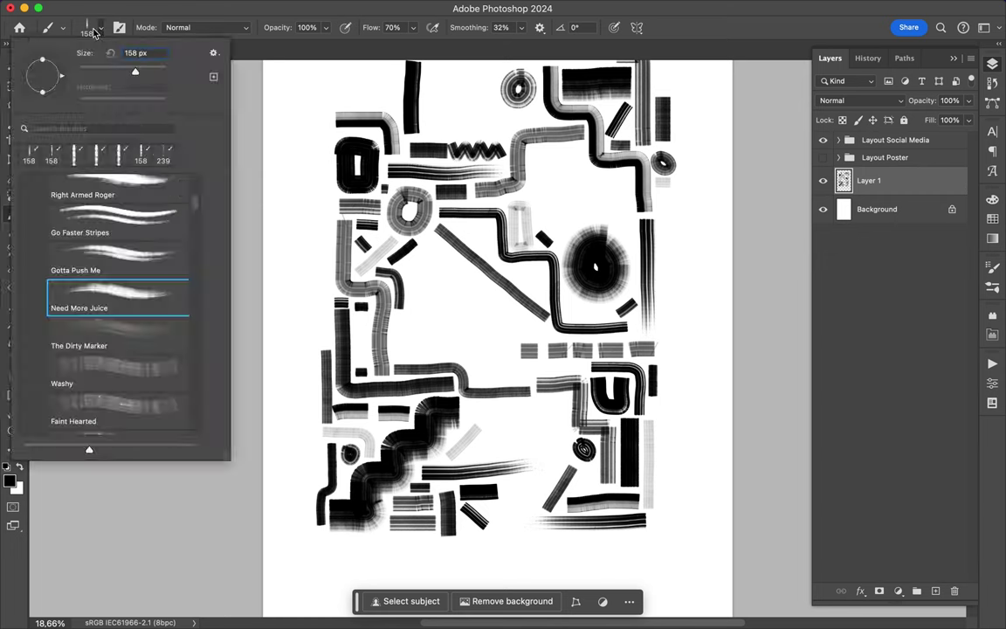
key("Return")
left_click_drag(529, 150, 583, 150)
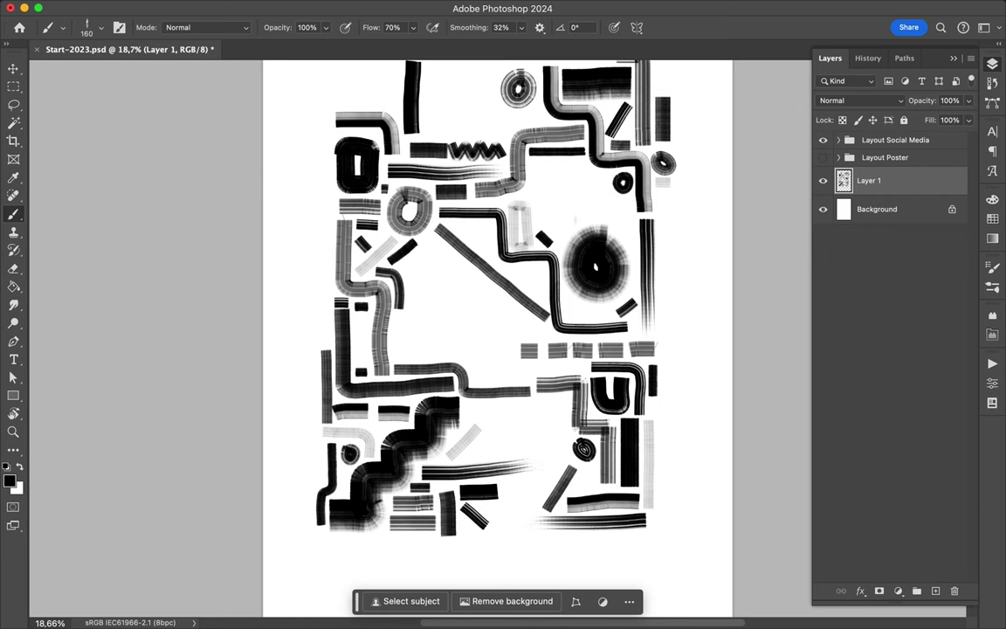
left_click_drag(481, 238, 487, 227)
mouse_move(527, 266)
left_mouse_down()
mouse_move(519, 285)
mouse_move(531, 289)
left_mouse_up()
Step: With a slightly smaller brush, add a circular scribble, a diagonal hatch row and short bars
key("period")
left_click(397, 343)
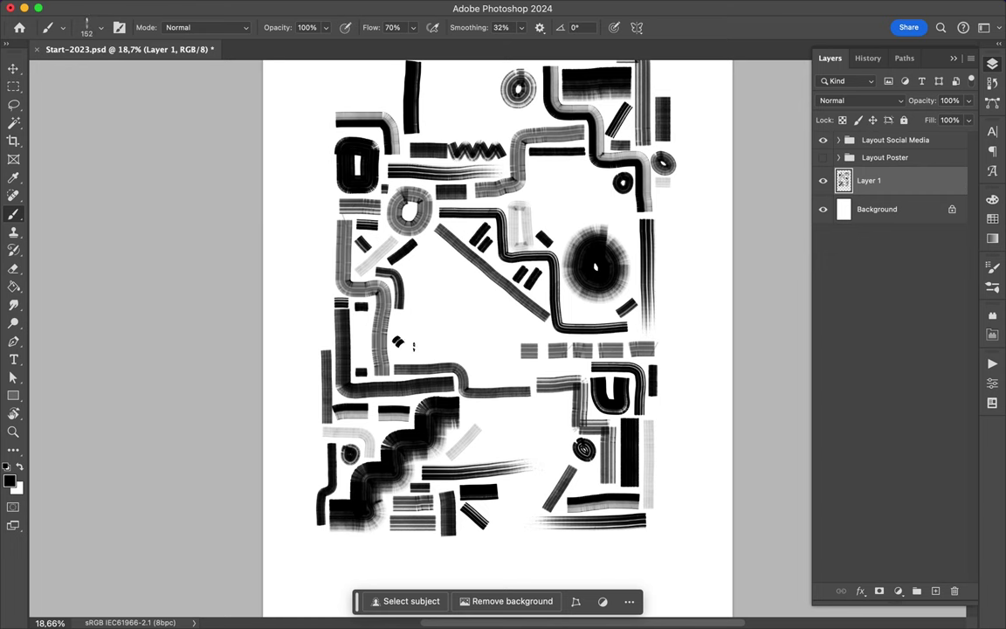
left_click_drag(397, 342, 404, 347)
mouse_move(468, 365)
left_mouse_down()
mouse_move(476, 378)
mouse_move(521, 377)
left_mouse_up()
left_click_drag(465, 405, 465, 424)
left_click_drag(471, 404, 472, 425)
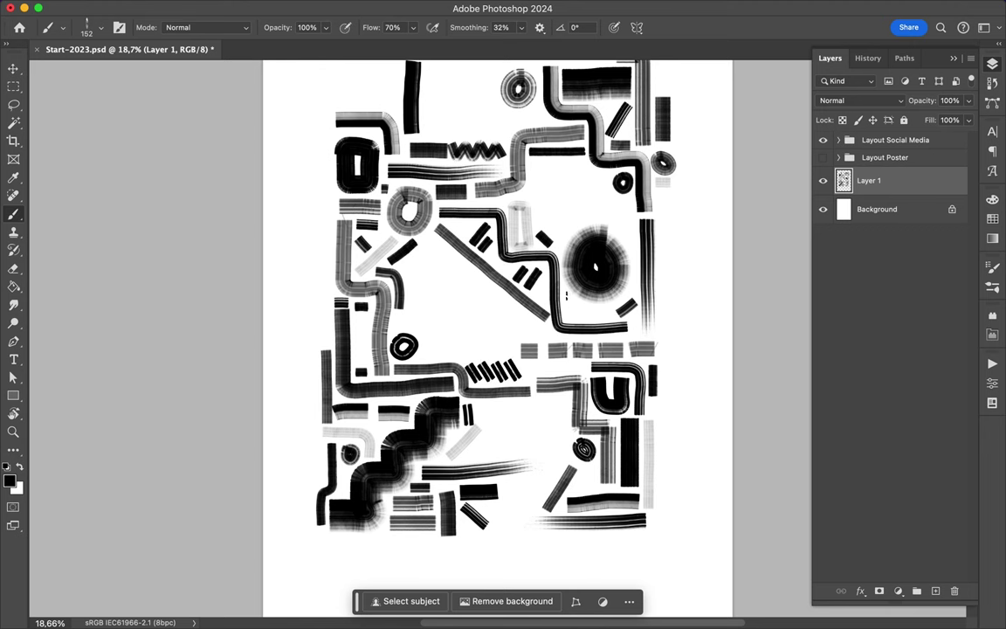
left_click_drag(565, 315, 606, 315)
Step: Add a row of short diagonal hatch strokes along the top
scroll(572, 225, "up", 3)
left_click_drag(529, 189, 545, 200)
left_click_drag(546, 186, 562, 199)
left_click_drag(566, 186, 571, 199)
scroll(542, 227, "down", 1)
scroll(349, 175, "down", 2)
Step: Paint short radial dashes above, left and right of the large dark circle
left_click(63, 27)
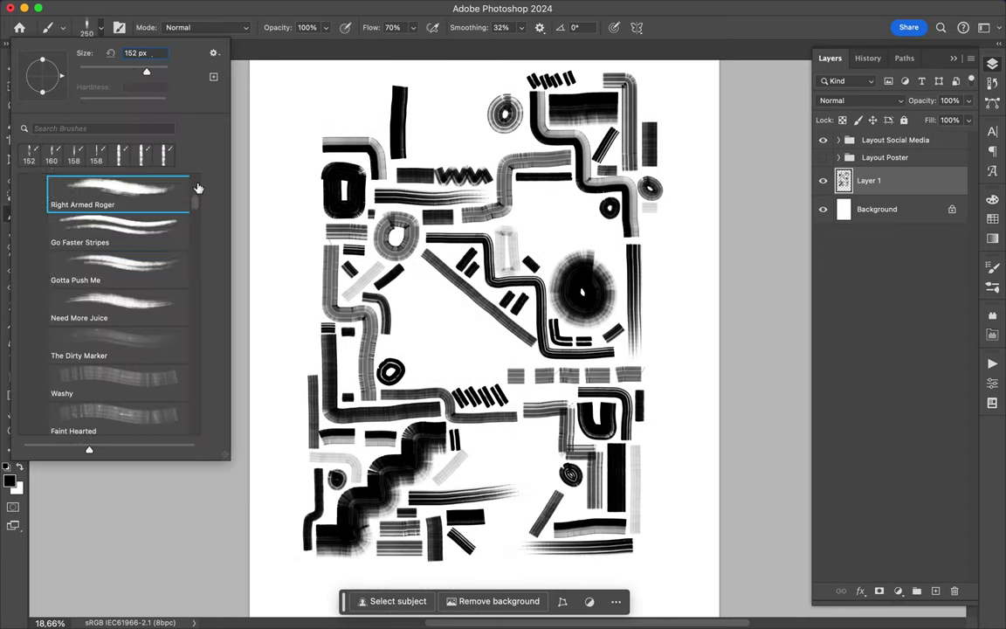
key("Return")
left_click_drag(553, 252, 557, 243)
left_click_drag(566, 243, 580, 231)
left_click_drag(592, 241, 594, 233)
left_click_drag(605, 249, 608, 242)
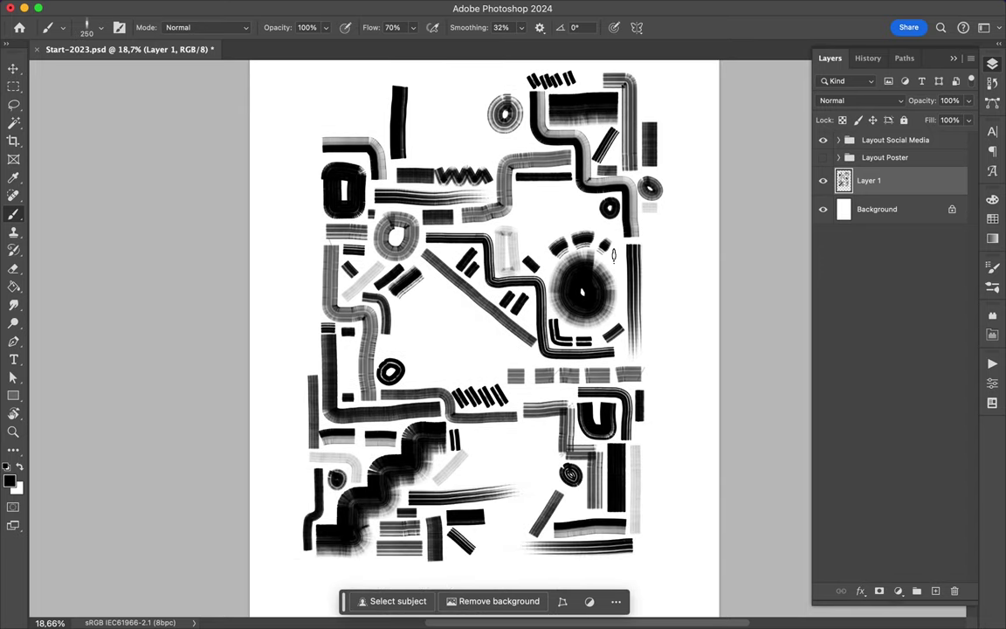
left_click_drag(547, 259, 527, 259)
left_click_drag(615, 266, 621, 259)
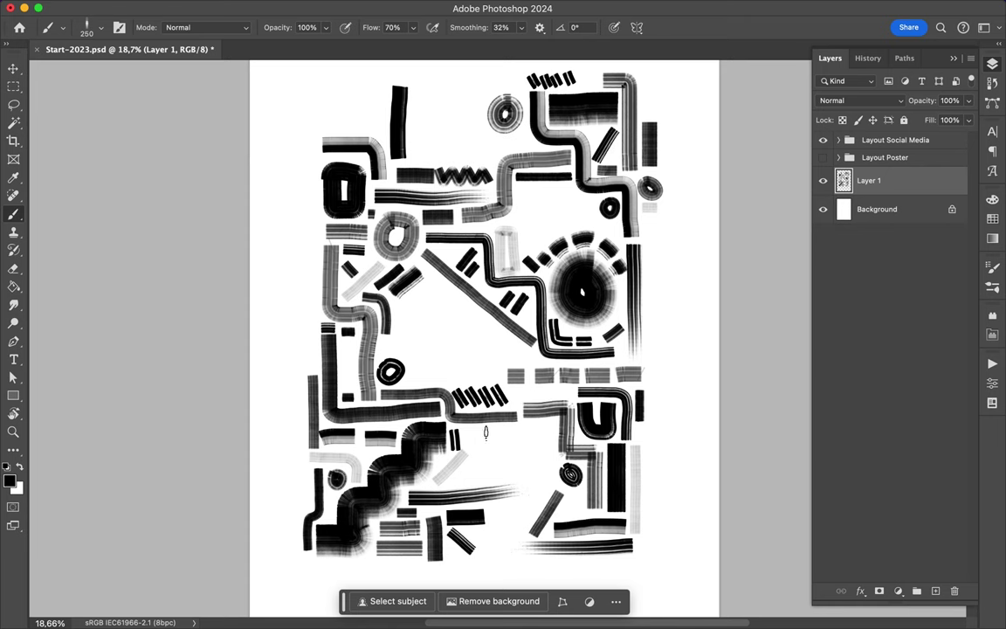
Step: Paint a horizontal dash row below centre, an arc around the small ring, and blocky marks near the left edge
left_click_drag(468, 432, 484, 431)
left_click_drag(493, 432, 550, 431)
left_click_drag(383, 351, 421, 377)
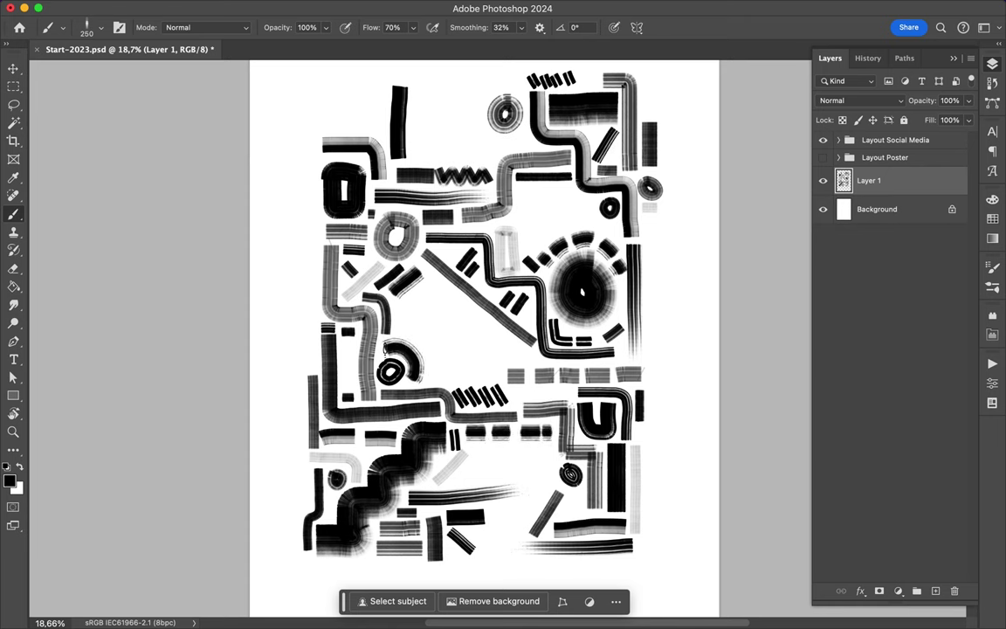
left_click_drag(484, 457, 460, 480)
mouse_move(305, 277)
left_mouse_down()
mouse_move(318, 287)
mouse_move(320, 312)
left_mouse_up()
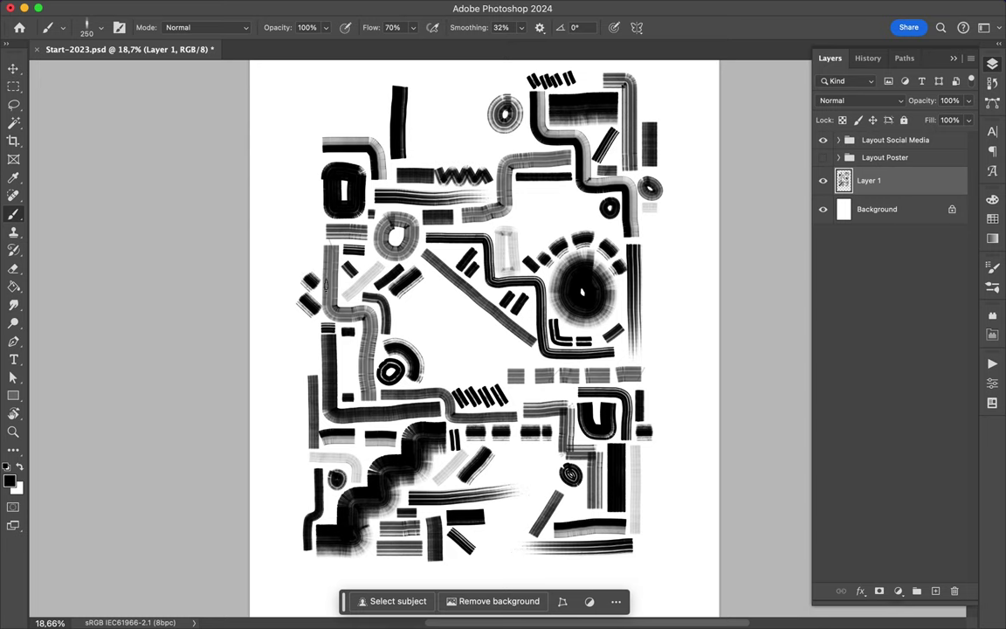
Step: With different brush presets, paint a diagonal stroke near centre plus a dark mark and hatched block upper right
left_click(63, 27)
left_click_drag(438, 291, 475, 323)
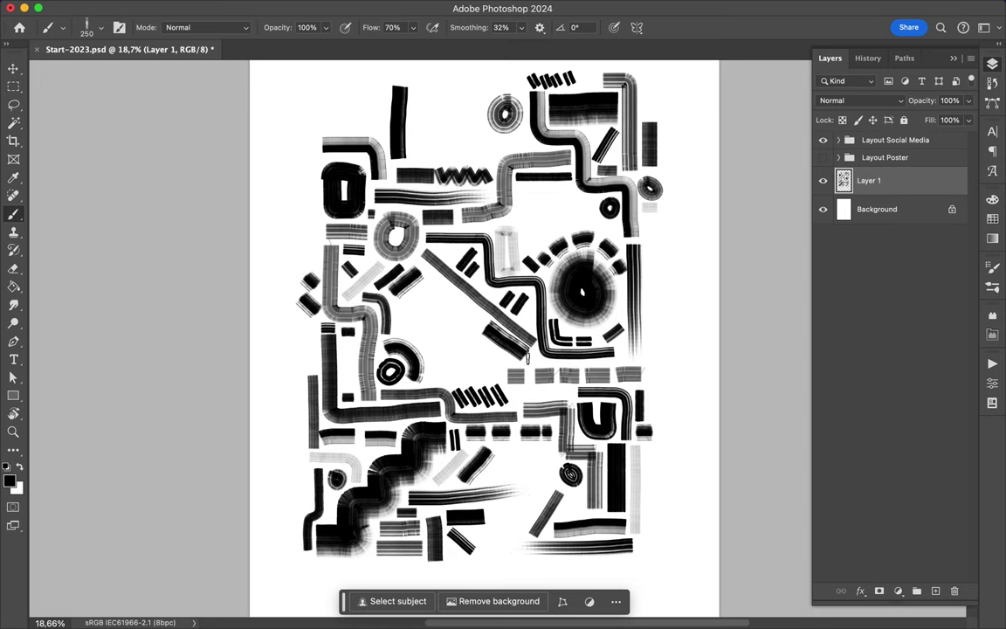
right_click(129, 67)
double_click(125, 178)
left_click_drag(522, 194, 522, 214)
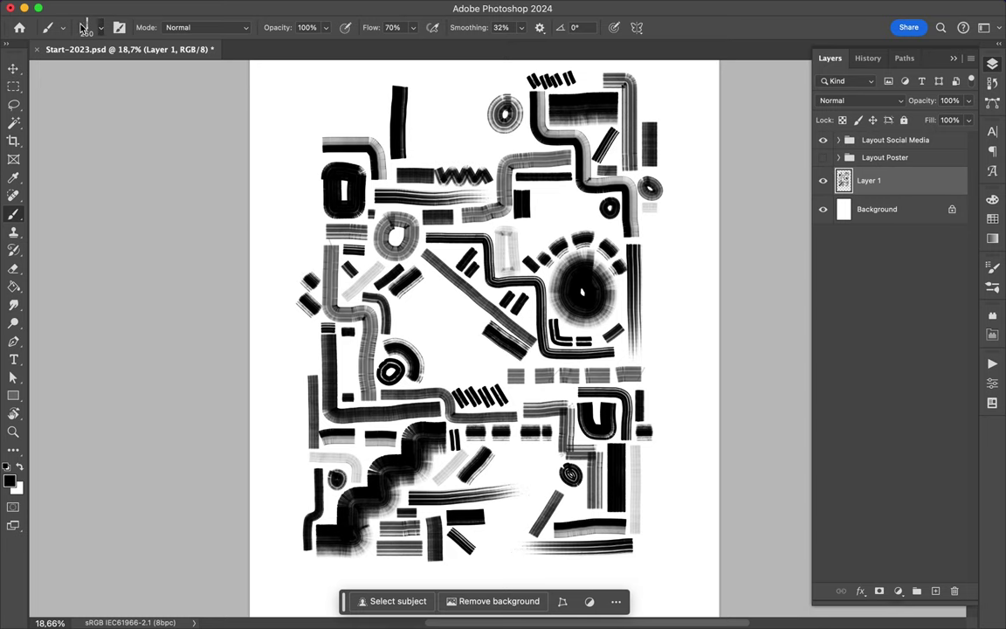
left_click(63, 27)
double_click(108, 214)
left_click(554, 193)
Step: Add a small block, two hatched diagonal strokes and a black vertical block on the right
left_click(63, 27)
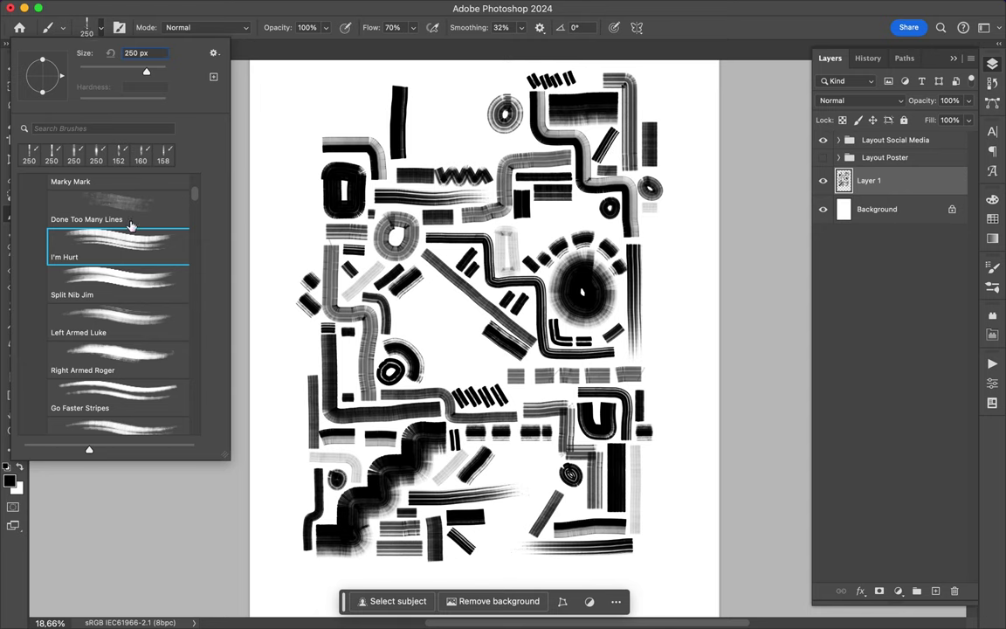
double_click(129, 224)
left_click(426, 156)
left_click_drag(397, 321, 444, 277)
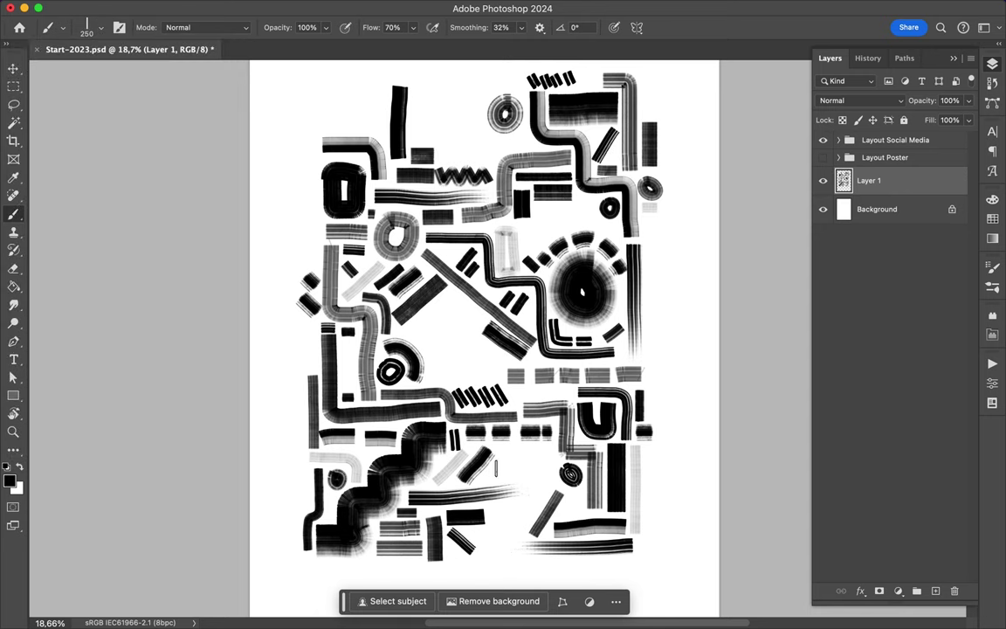
left_click_drag(494, 482, 518, 444)
left_click(652, 348)
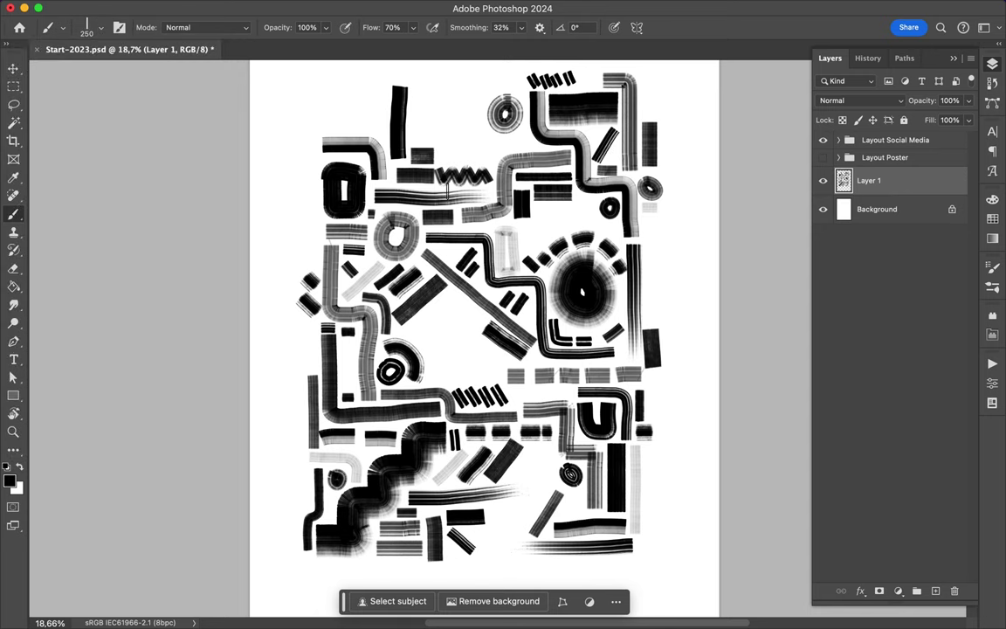
Step: Draw a thin squiggle line near the bottom with the 32 px Dry Wedge brush
left_click(98, 27)
scroll(105, 306, "up", 3)
double_click(96, 319)
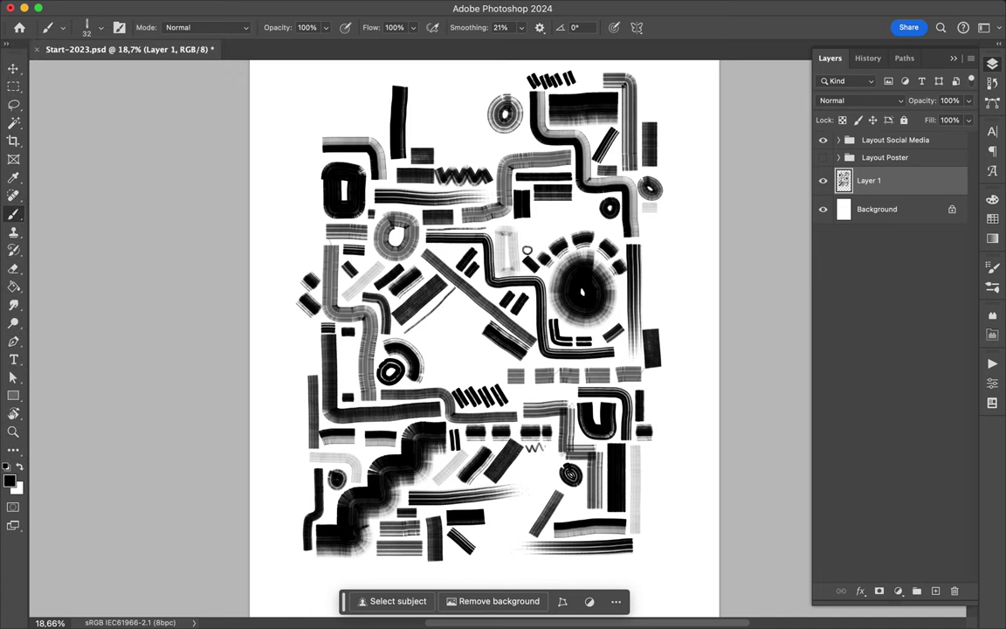
left_click_drag(329, 450, 376, 450)
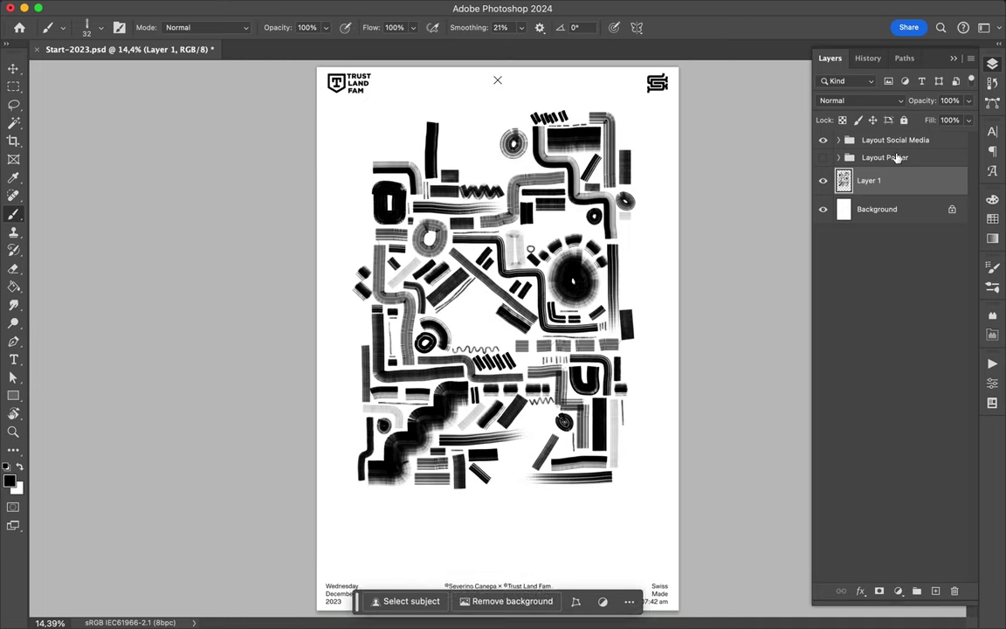
Step: Nudge Layer 1 slightly down and right with the Move tool, then save the poster
key("v")
left_click_drag(556, 245, 562, 260)
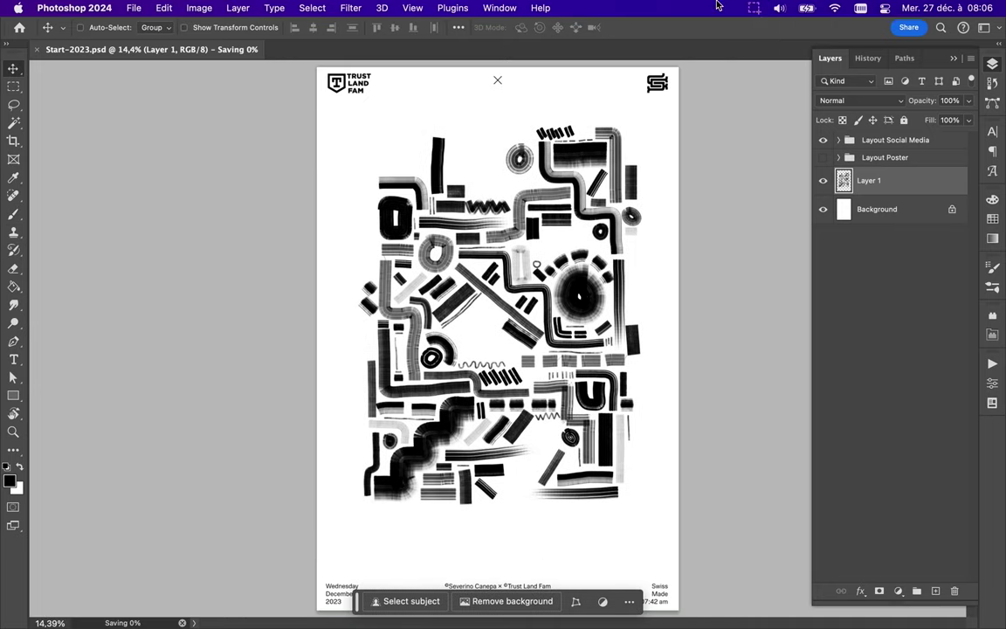
left_click(678, 6)
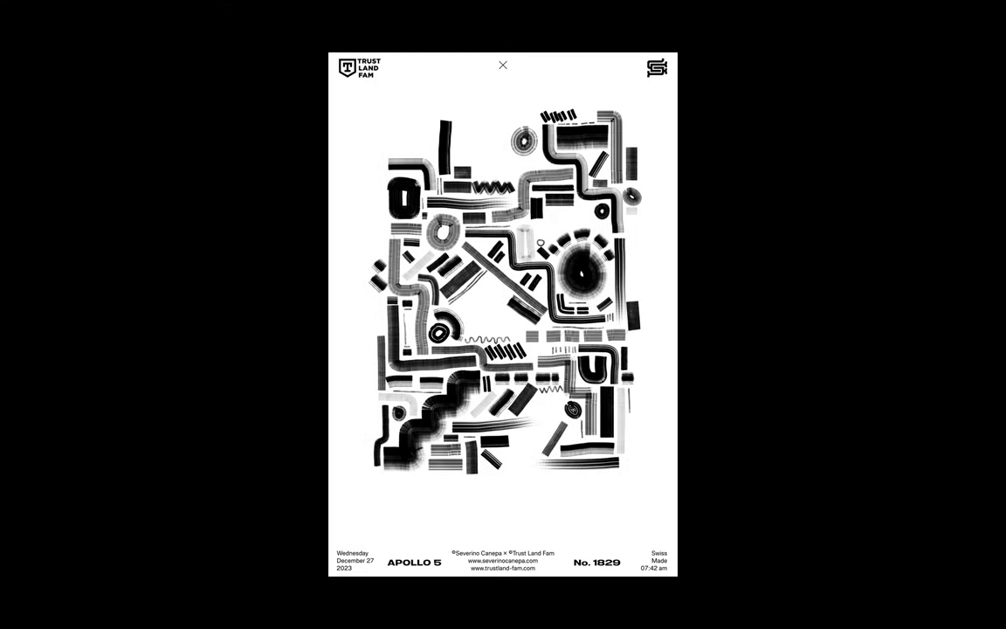